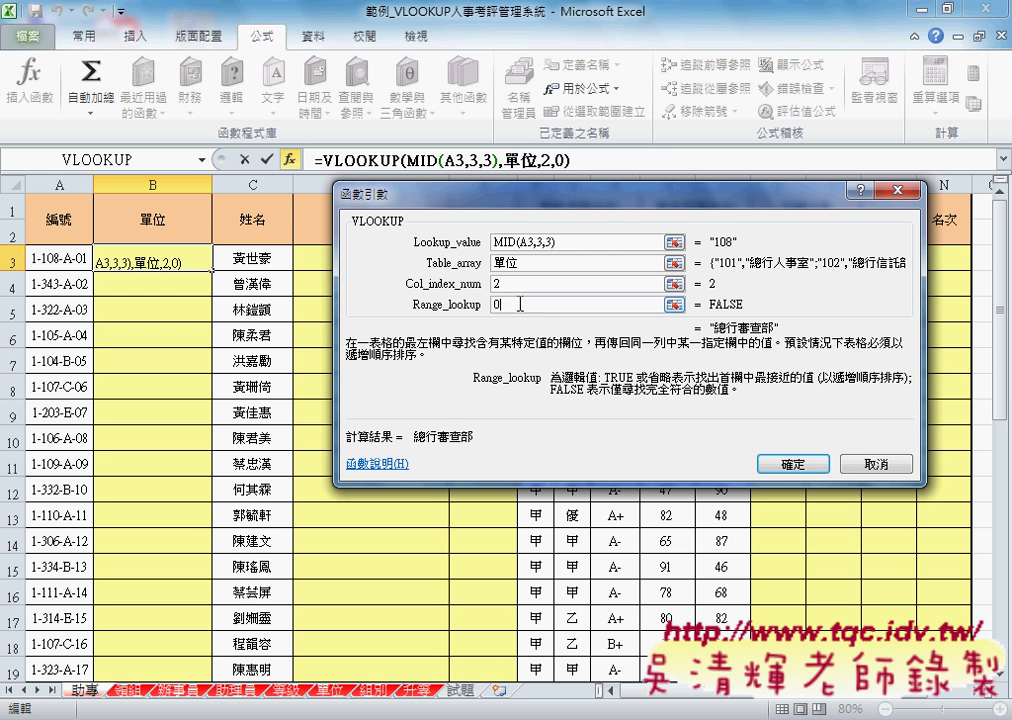
- Commit =VLOOKUP(MID(A3,3,3),單位,2,0) in B3 so it returns 總行審查部
{"action": "left_click", "coordinate": [793, 463]}
- Fill B3's unit formula down column B to row 40 and check the unit names
{"action": "double_click", "coordinate": [211, 270]}
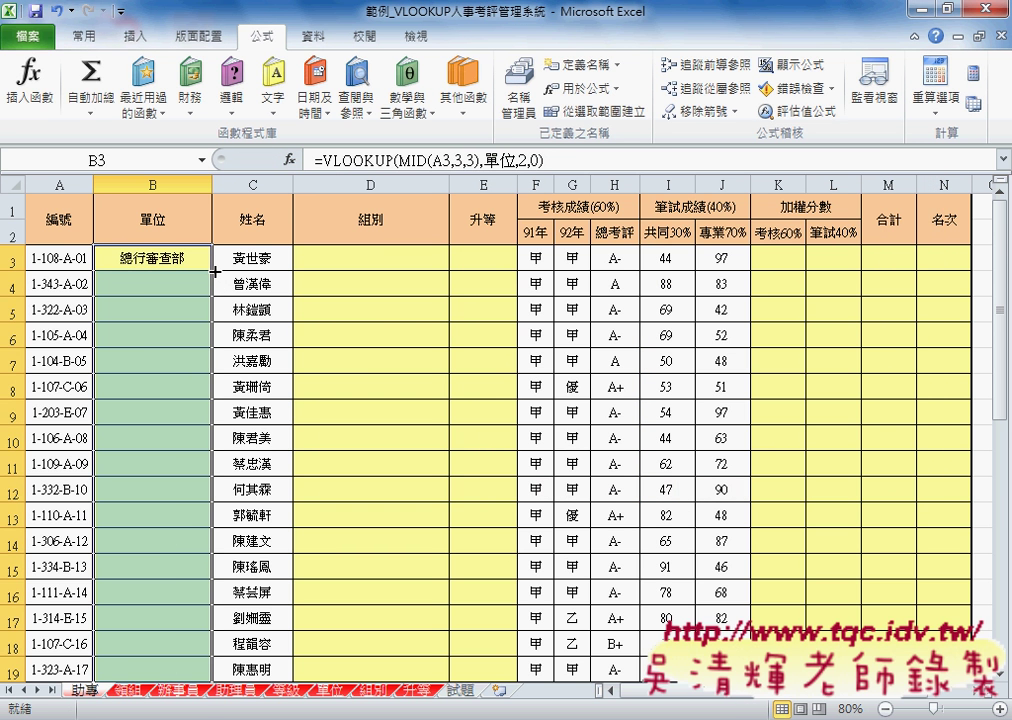
{"action": "scroll", "coordinate": [213, 270], "scroll_direction": "down", "scroll_amount": 2}
{"action": "scroll", "coordinate": [213, 270], "scroll_direction": "down", "scroll_amount": 4}
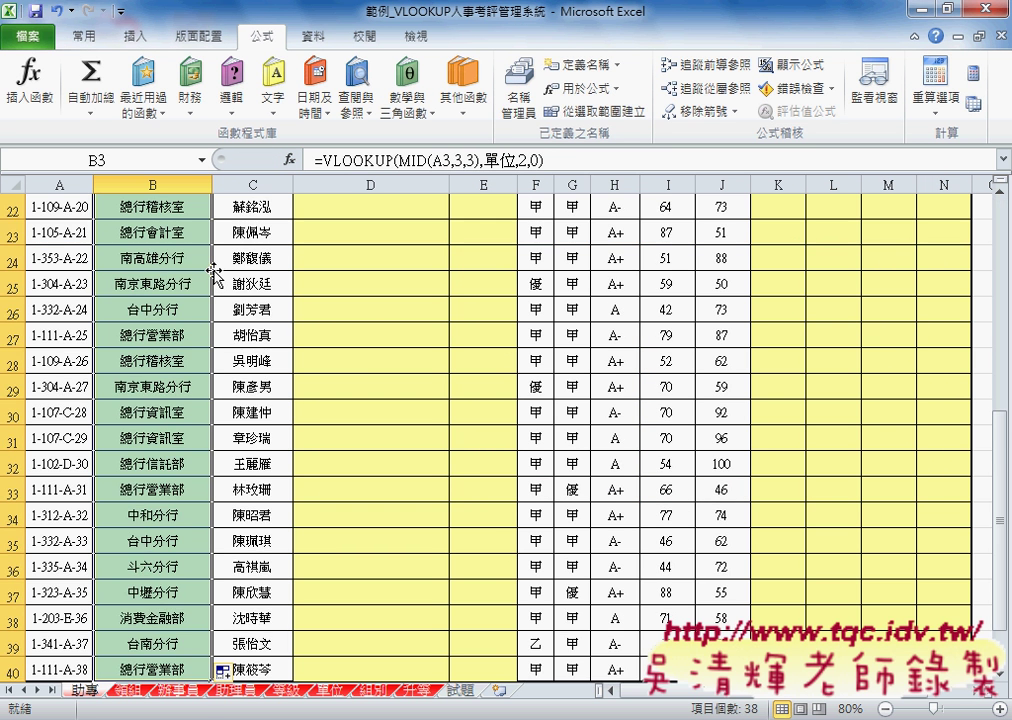
{"action": "scroll", "coordinate": [213, 270], "scroll_direction": "down", "scroll_amount": 2}
{"action": "scroll", "coordinate": [213, 270], "scroll_direction": "up", "scroll_amount": 4}
{"action": "scroll", "coordinate": [213, 270], "scroll_direction": "up", "scroll_amount": 5}
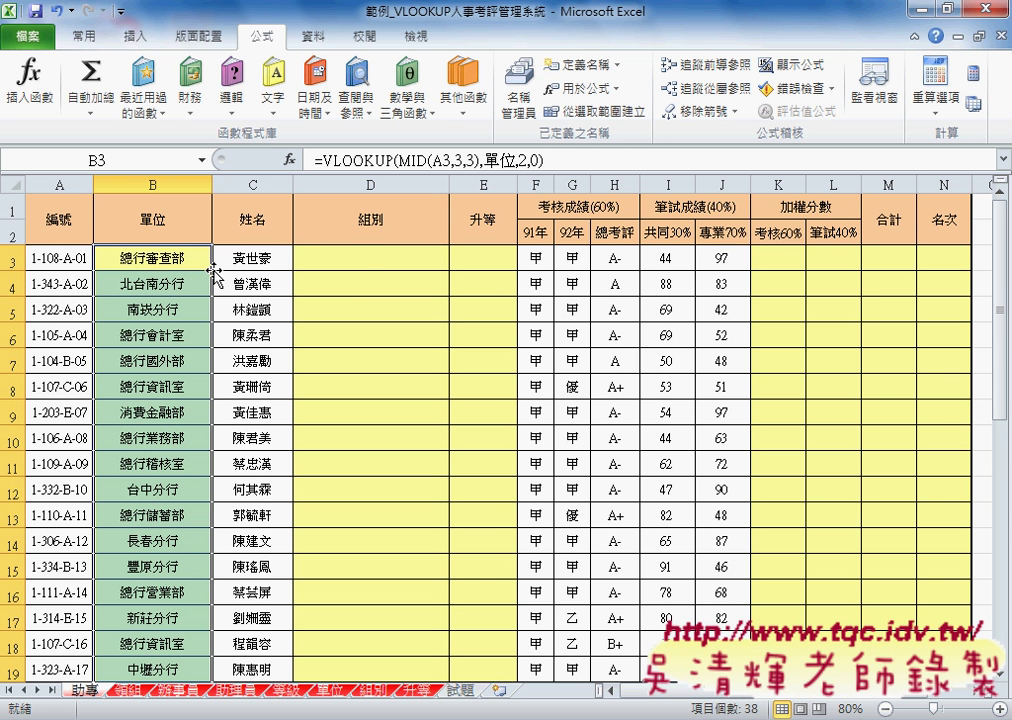
{"action": "left_click", "coordinate": [371, 266]}
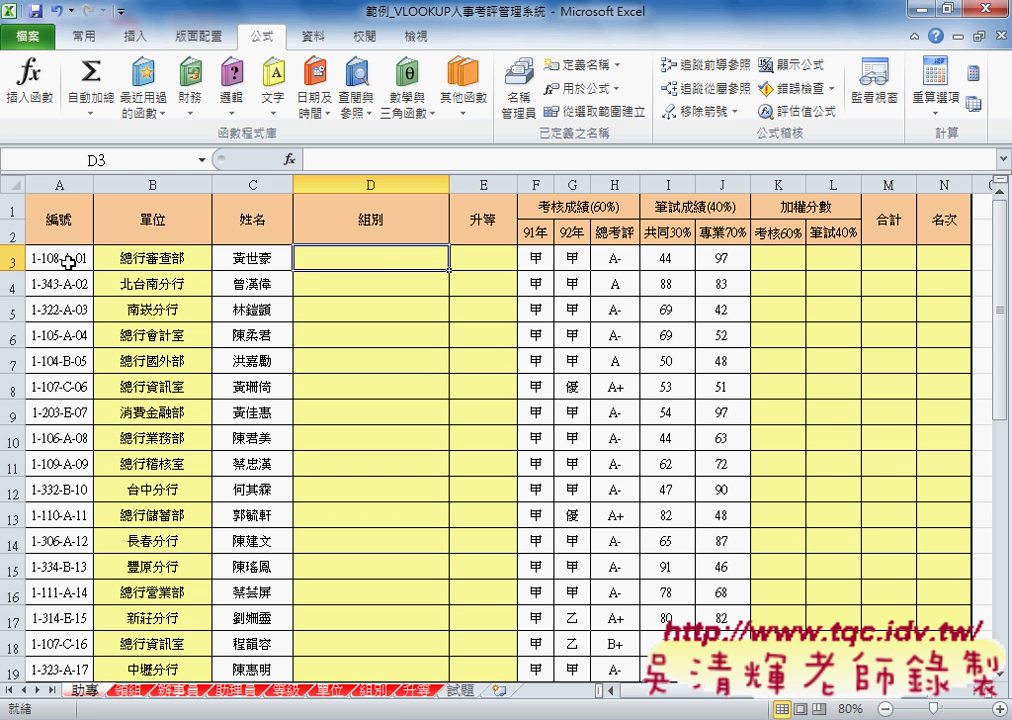
- Review the group codes A through E on the 組別 sheet, then return to the employee table
{"action": "left_click", "coordinate": [383, 703]}
{"action": "left_click_drag", "start_coordinate": [100, 246], "coordinate": [99, 374]}
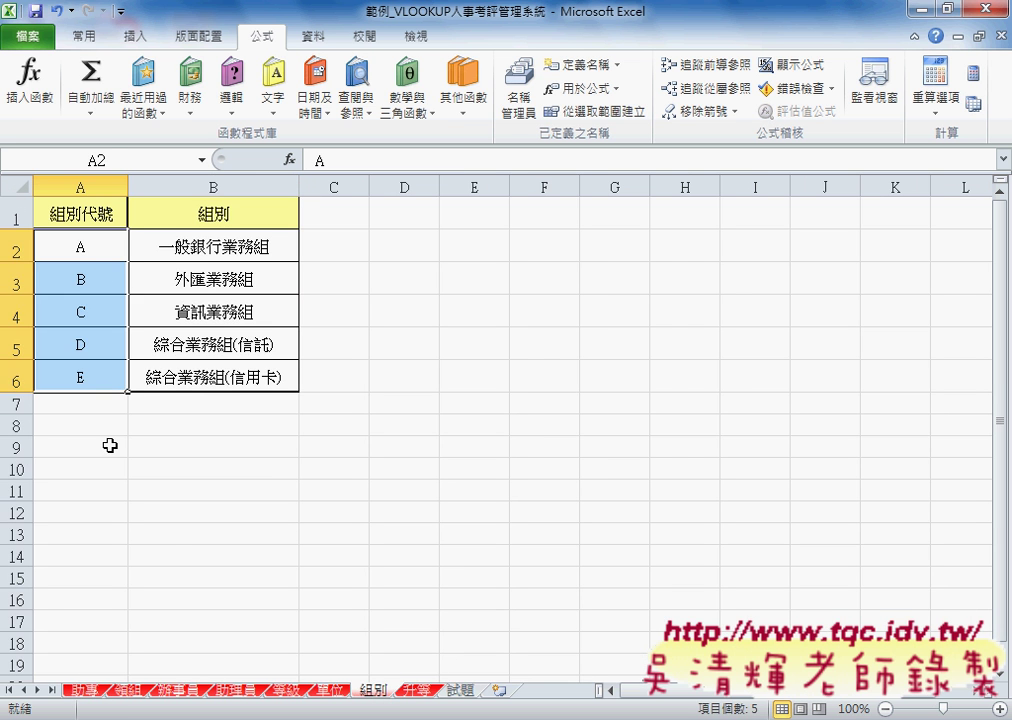
{"action": "left_click", "coordinate": [88, 690]}
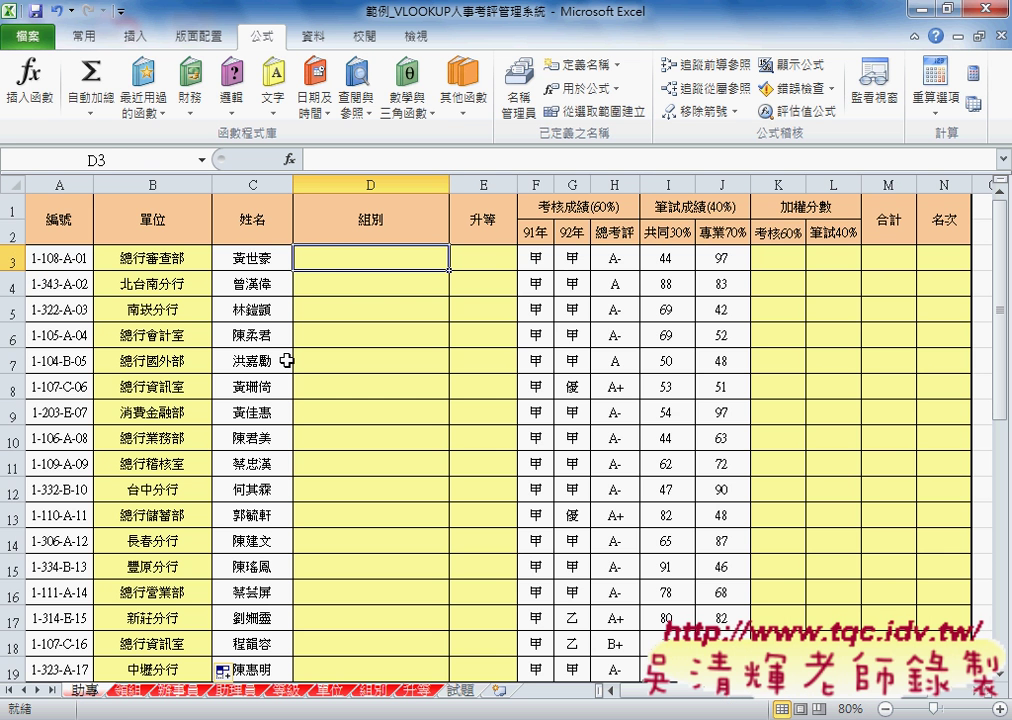
- Insert the MID function into D3 from the recently used functions
{"action": "left_click", "coordinate": [325, 157]}
{"action": "left_click", "coordinate": [291, 160]}
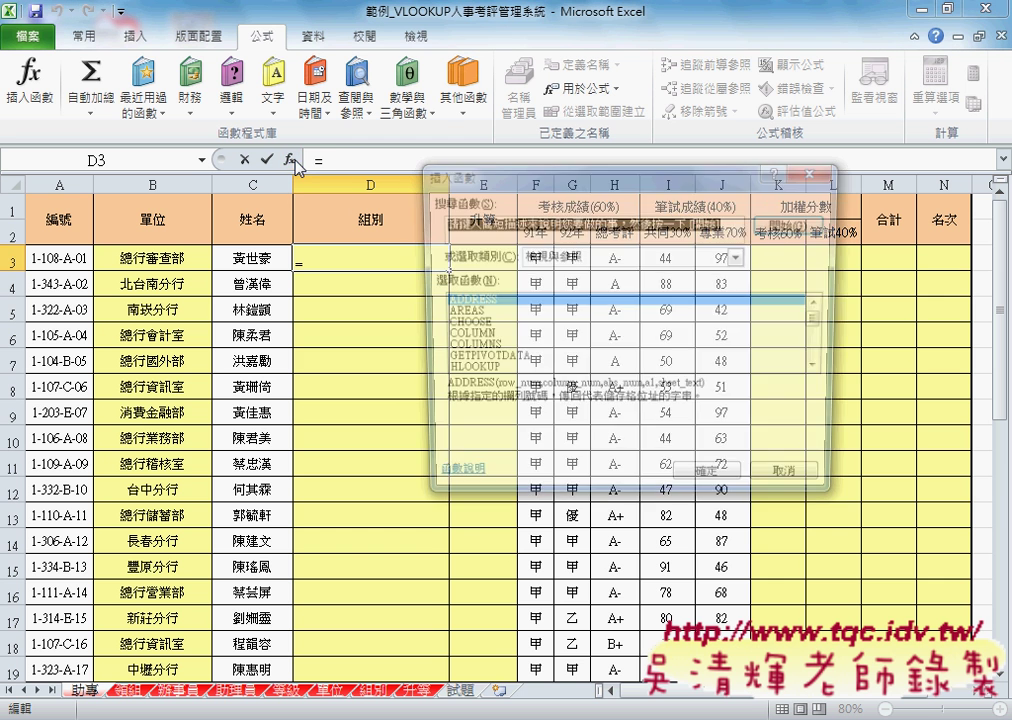
{"action": "left_click", "coordinate": [740, 257]}
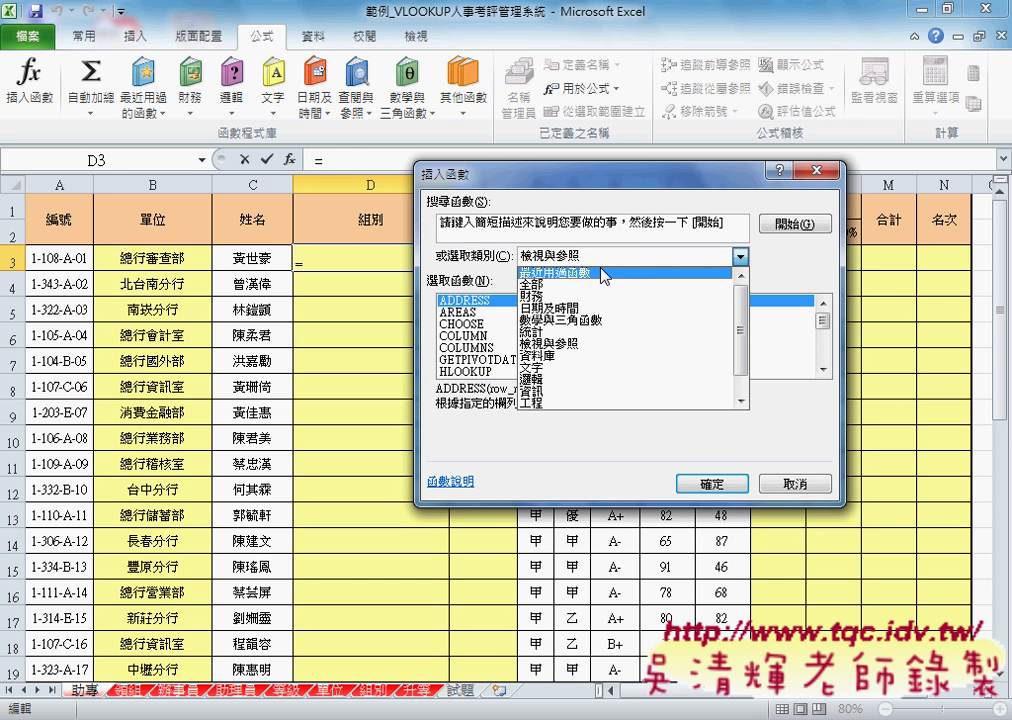
{"action": "left_click", "coordinate": [601, 270]}
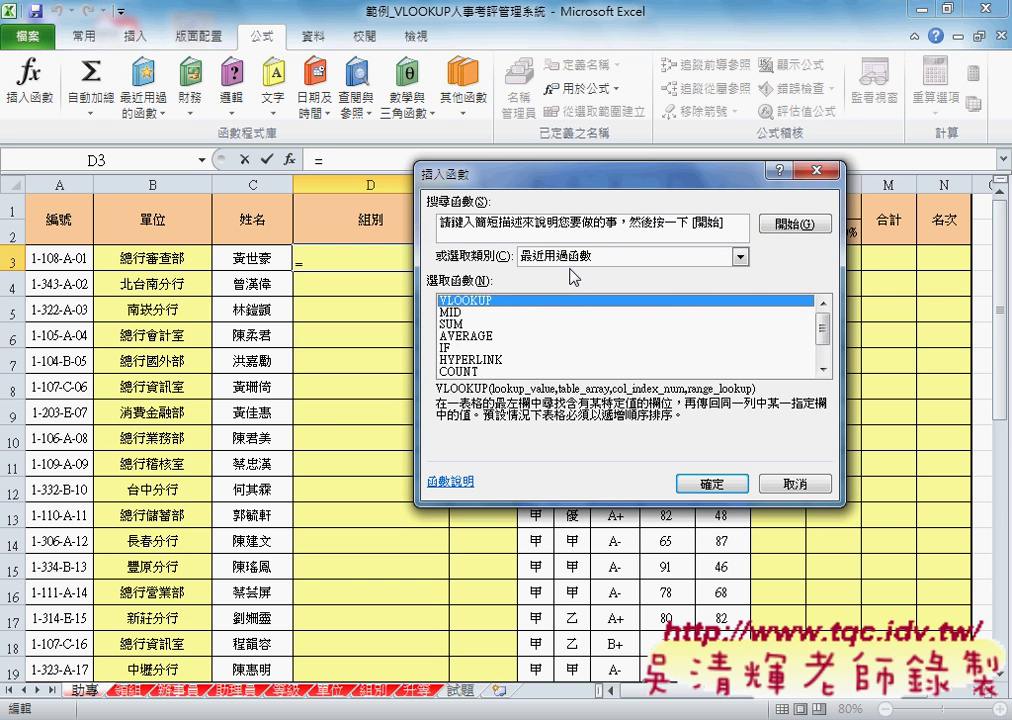
{"action": "left_click", "coordinate": [450, 312]}
{"action": "left_click", "coordinate": [460, 300]}
{"action": "left_click", "coordinate": [460, 312]}
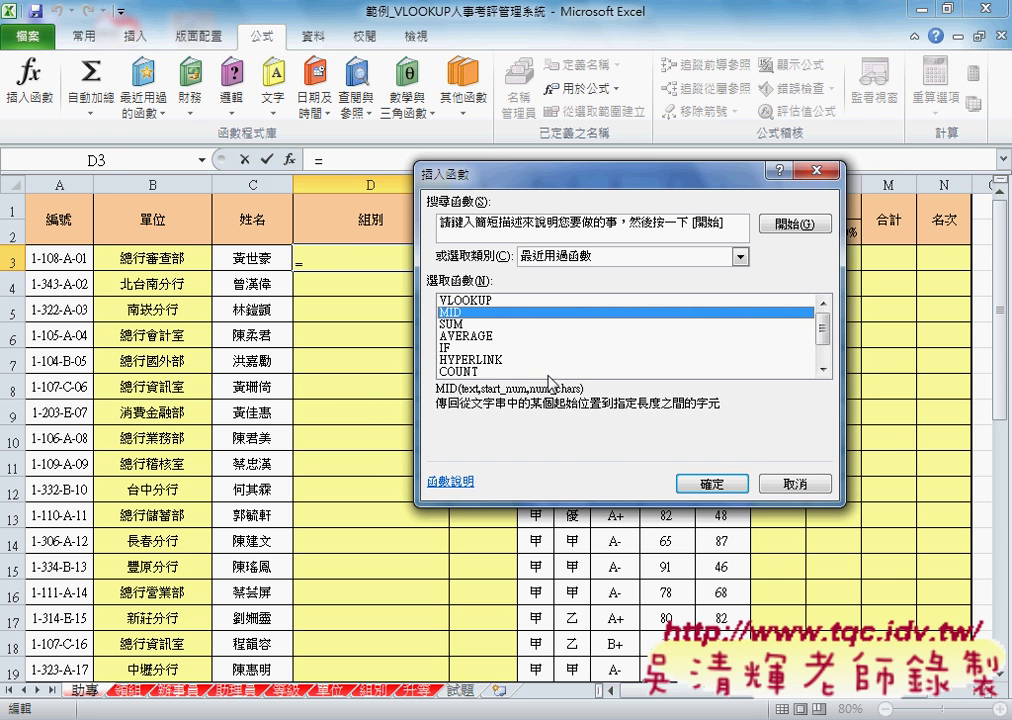
{"action": "left_click", "coordinate": [714, 483]}
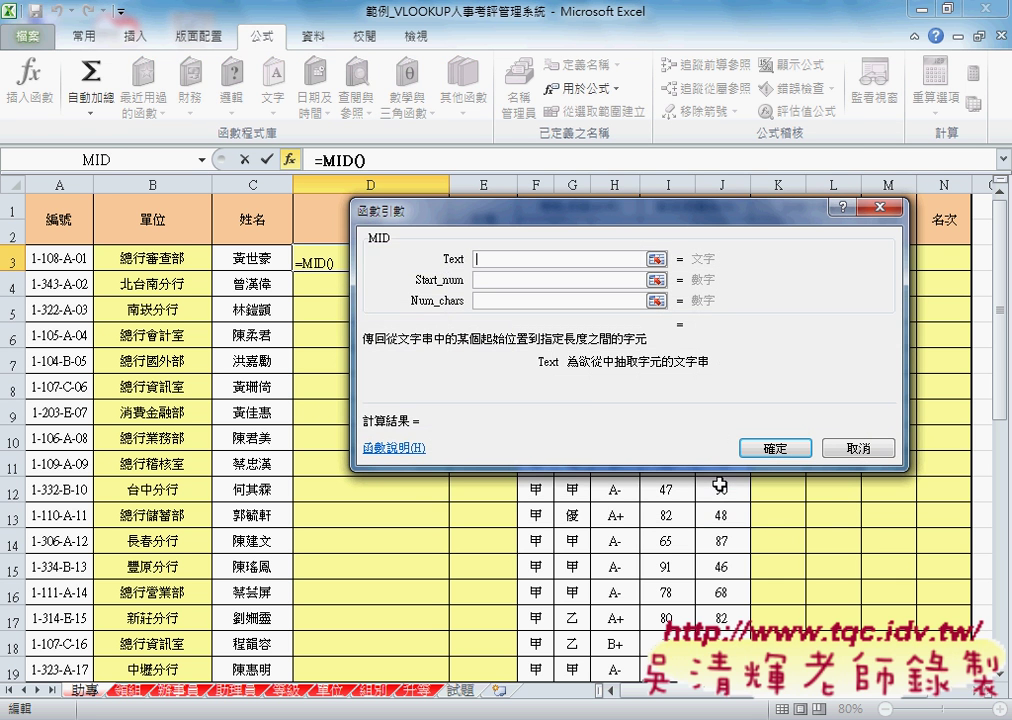
- Set MID's arguments to A3, 7, 1 so D3 returns the group letter A
{"action": "left_click", "coordinate": [76, 256]}
{"action": "left_click", "coordinate": [507, 281]}
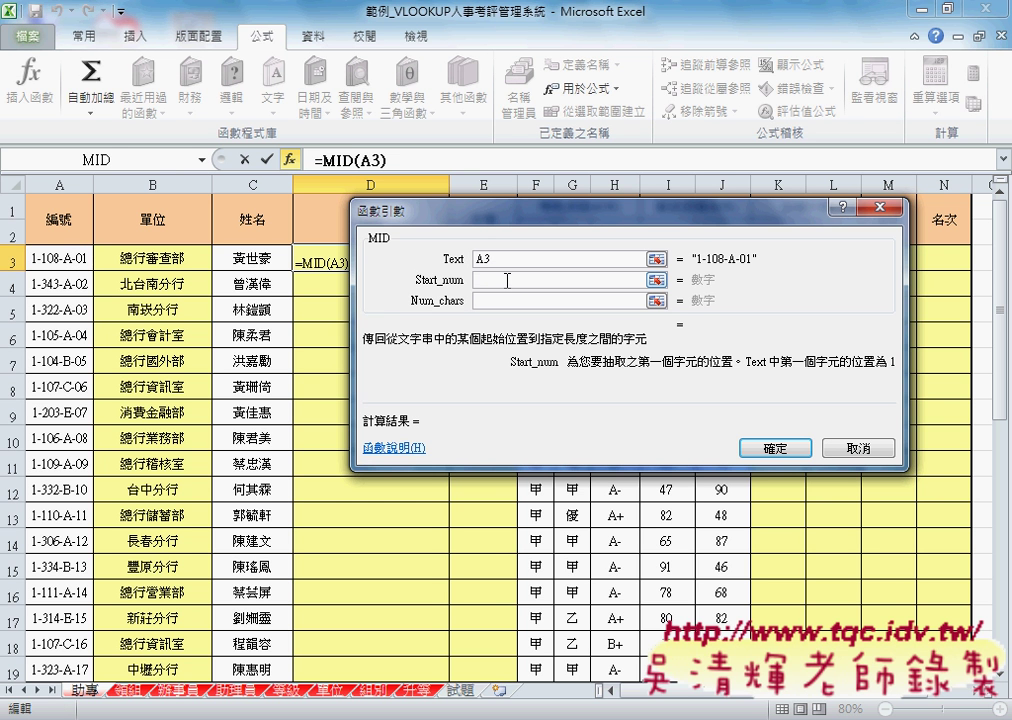
{"action": "type", "text": "7"}
{"action": "left_click", "coordinate": [527, 300]}
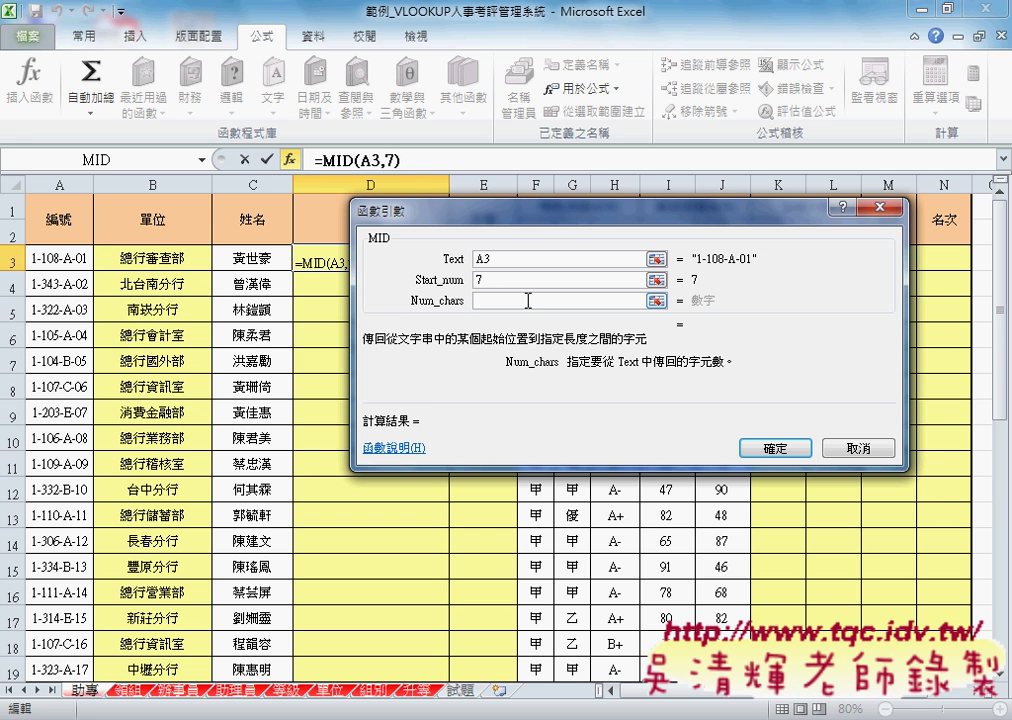
{"action": "type", "text": "1"}
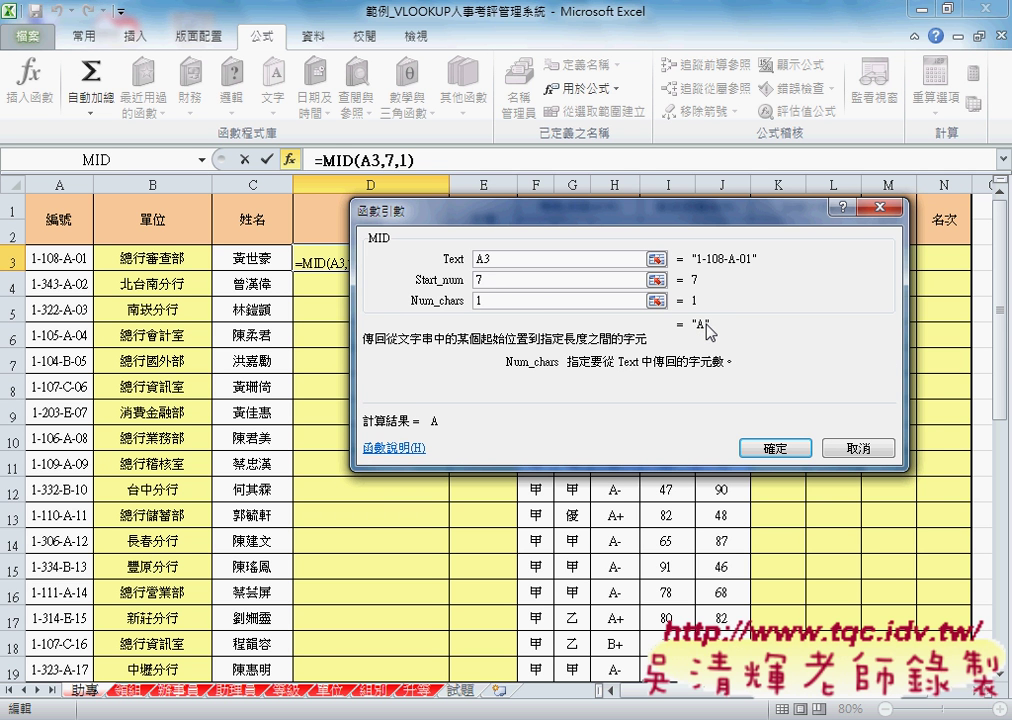
{"action": "left_click", "coordinate": [775, 448]}
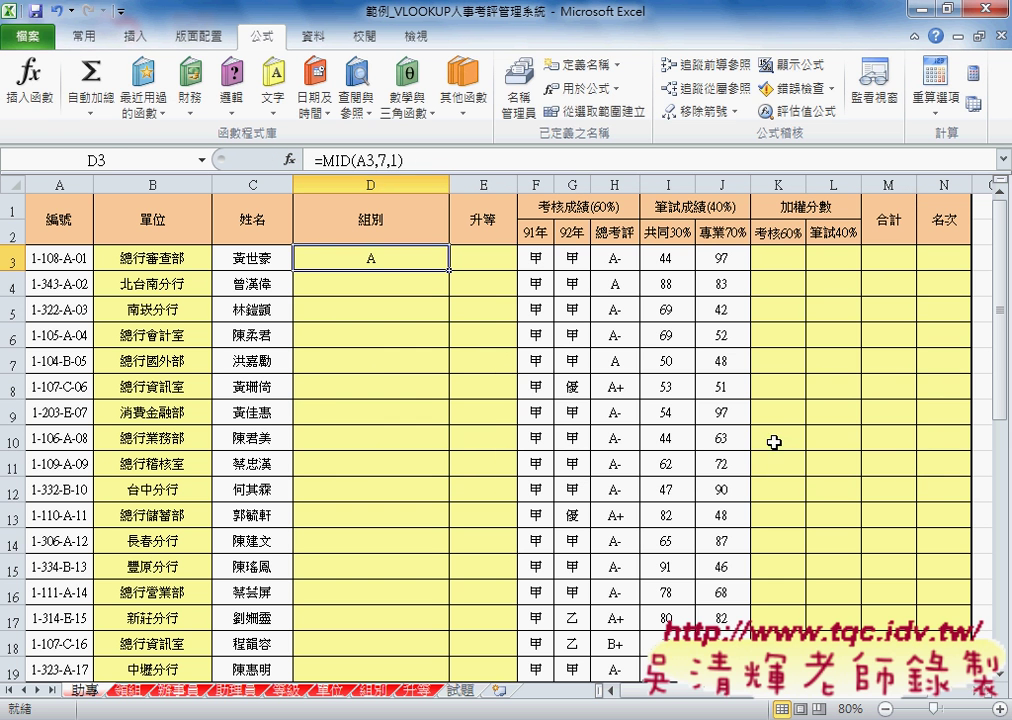
- Cut MID(A3,7,1) out of D3's formula and insert VLOOKUP in its place
{"action": "left_click", "coordinate": [414, 162]}
{"action": "left_click_drag", "start_coordinate": [414, 162], "coordinate": [322, 162]}
{"action": "right_click", "coordinate": [336, 162]}
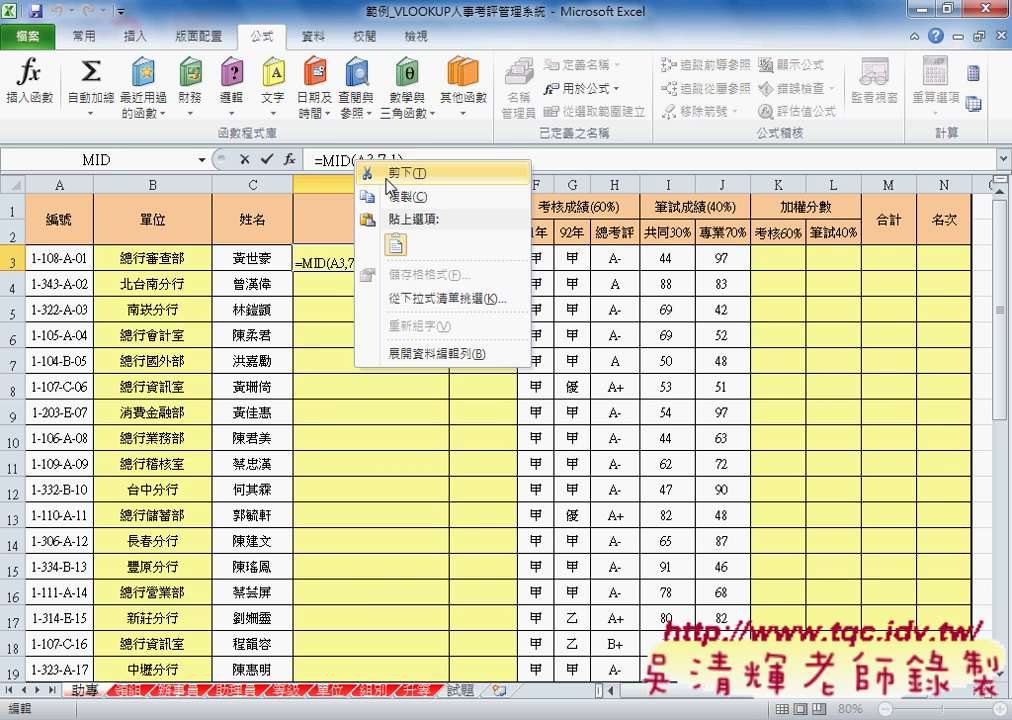
{"action": "left_click", "coordinate": [391, 171]}
{"action": "left_click", "coordinate": [289, 159]}
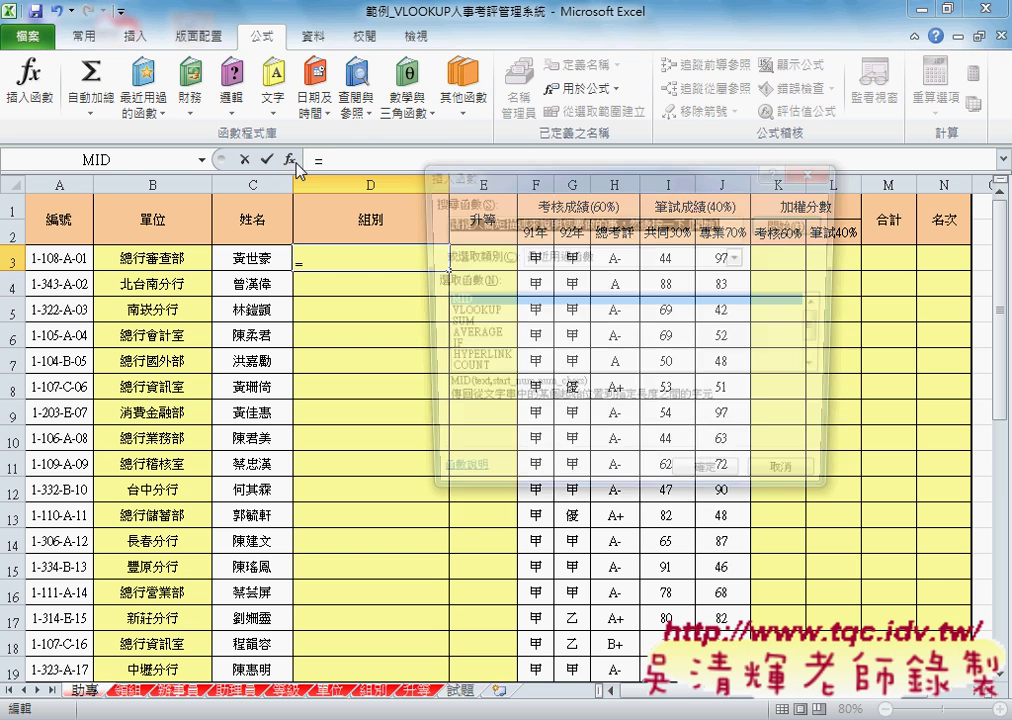
{"action": "left_click", "coordinate": [478, 313]}
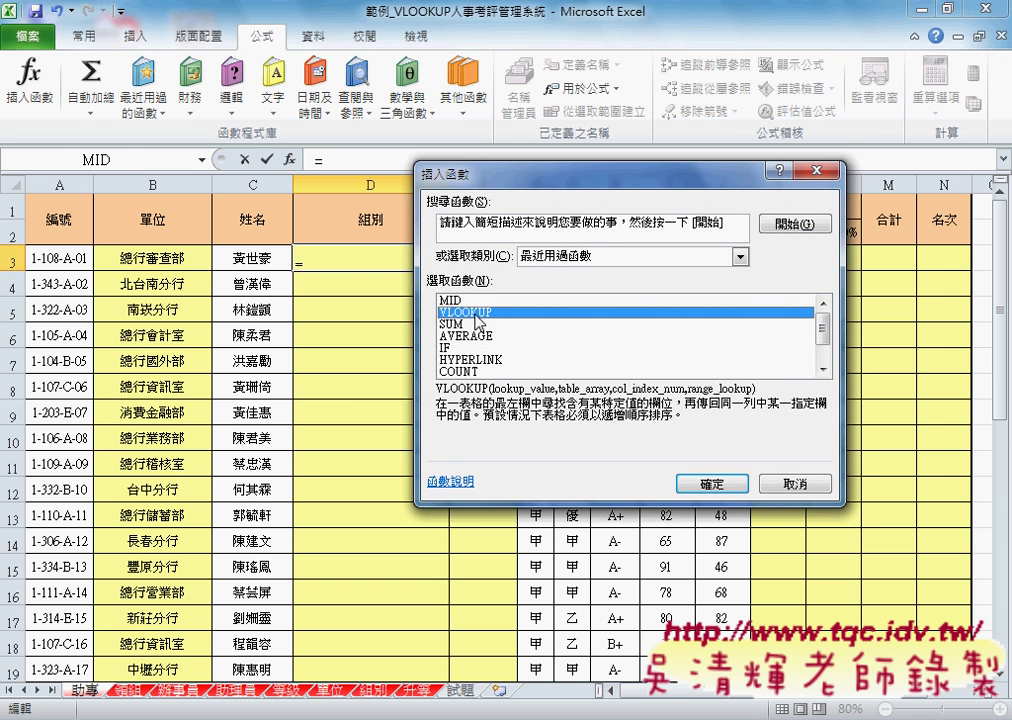
{"action": "left_click", "coordinate": [712, 483]}
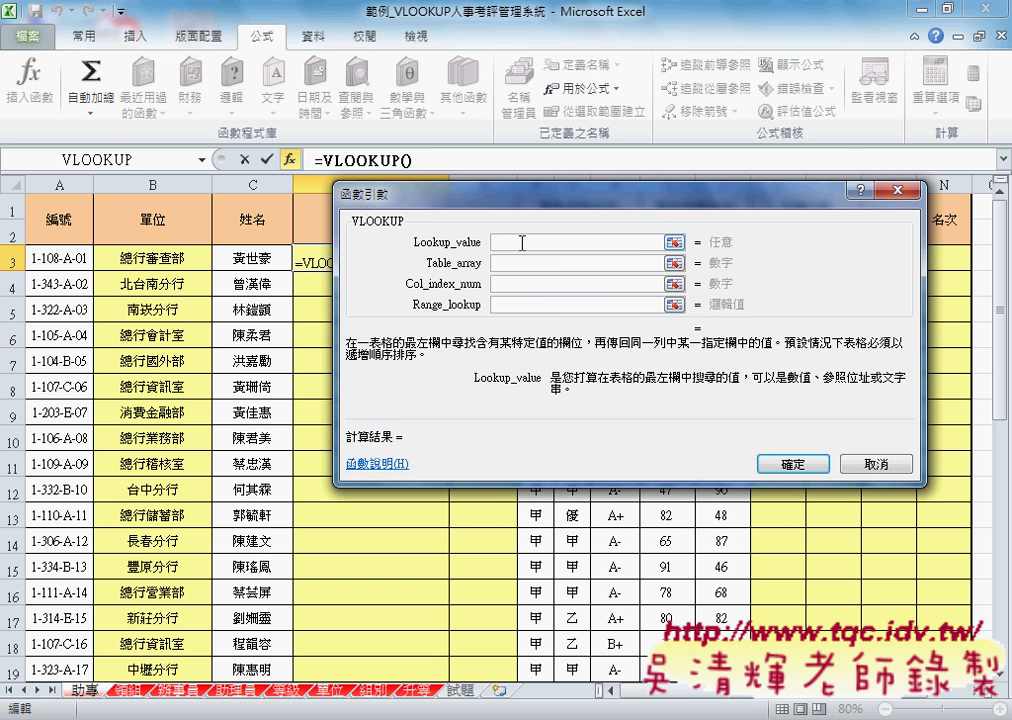
- Give VLOOKUP the arguments MID(A3,7,1), 組別, 2, 0 and fill D3 down through D19
{"action": "type", "text": "MID(A3,7,1)"}
{"action": "left_click", "coordinate": [548, 262]}
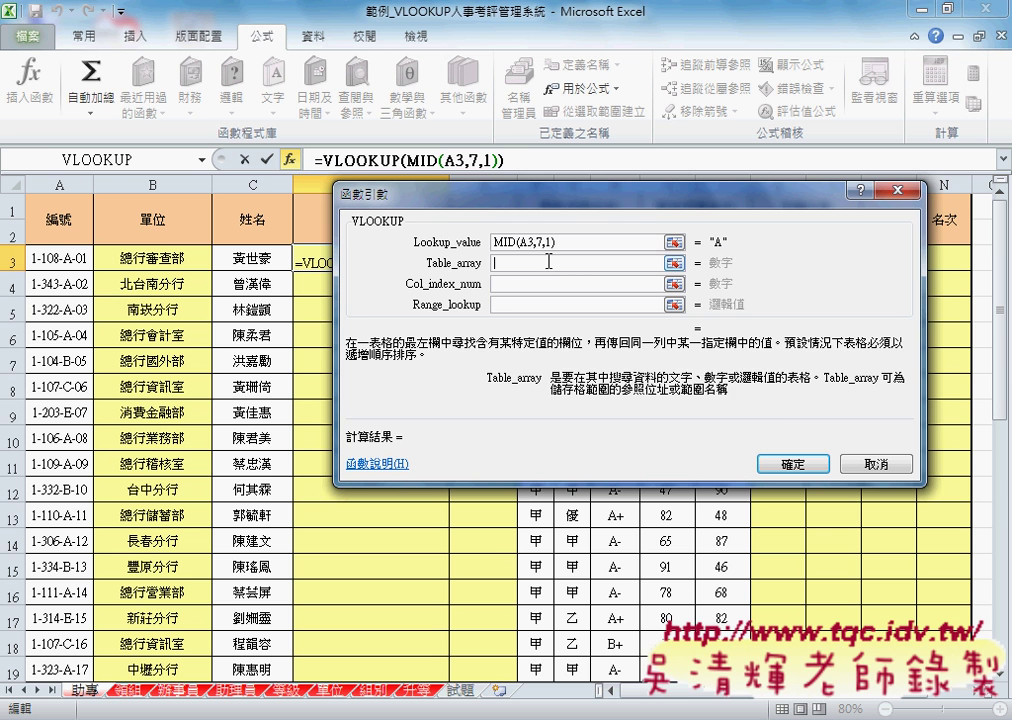
{"action": "key", "text": "F3"}
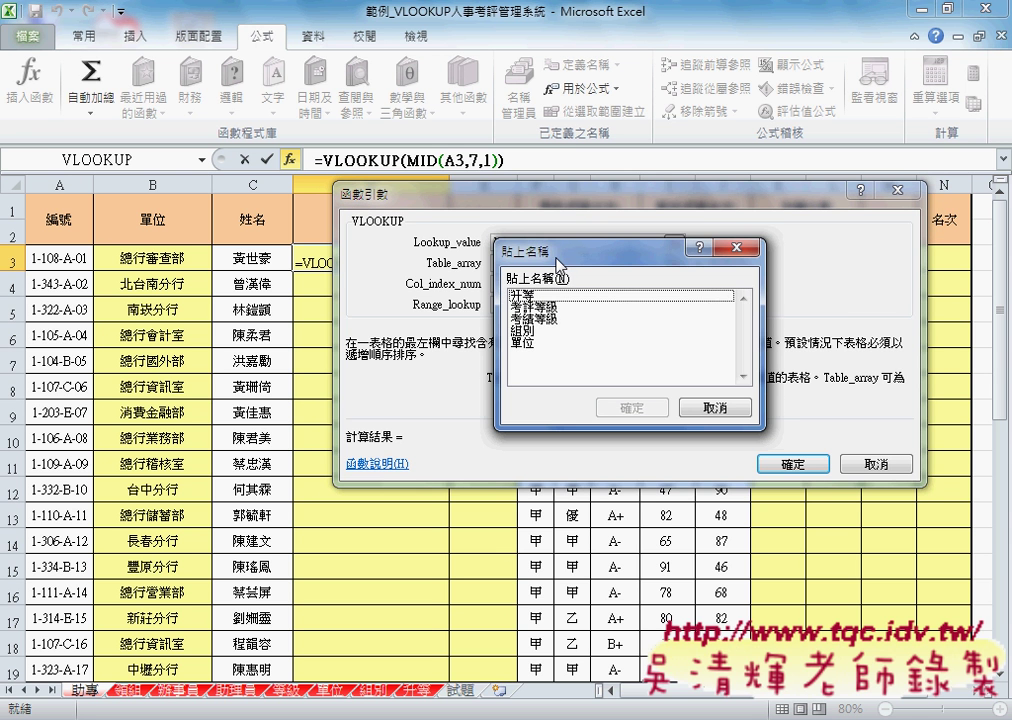
{"action": "left_click", "coordinate": [534, 331]}
{"action": "left_click", "coordinate": [634, 407]}
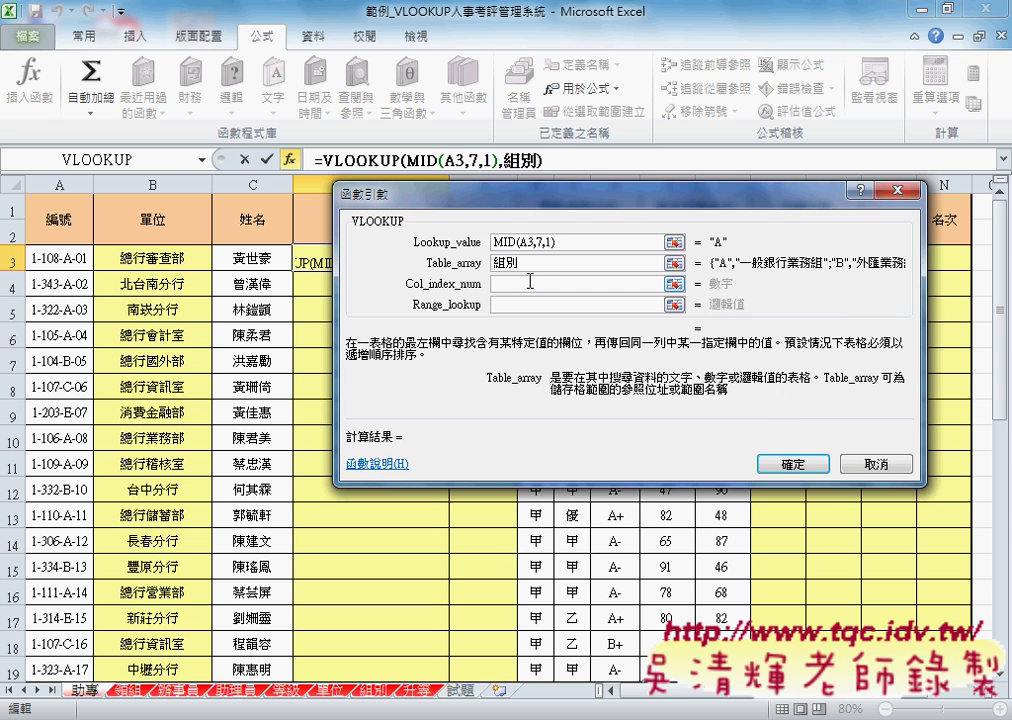
{"action": "left_click", "coordinate": [530, 282]}
{"action": "type", "text": "2"}
{"action": "left_click", "coordinate": [518, 308]}
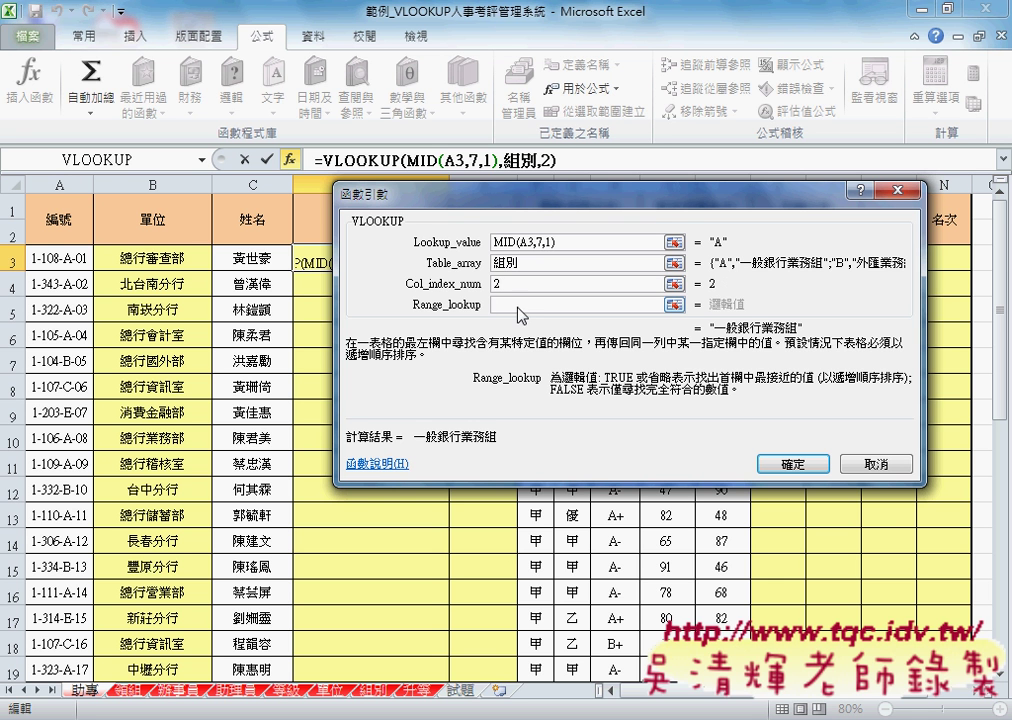
{"action": "type", "text": "0"}
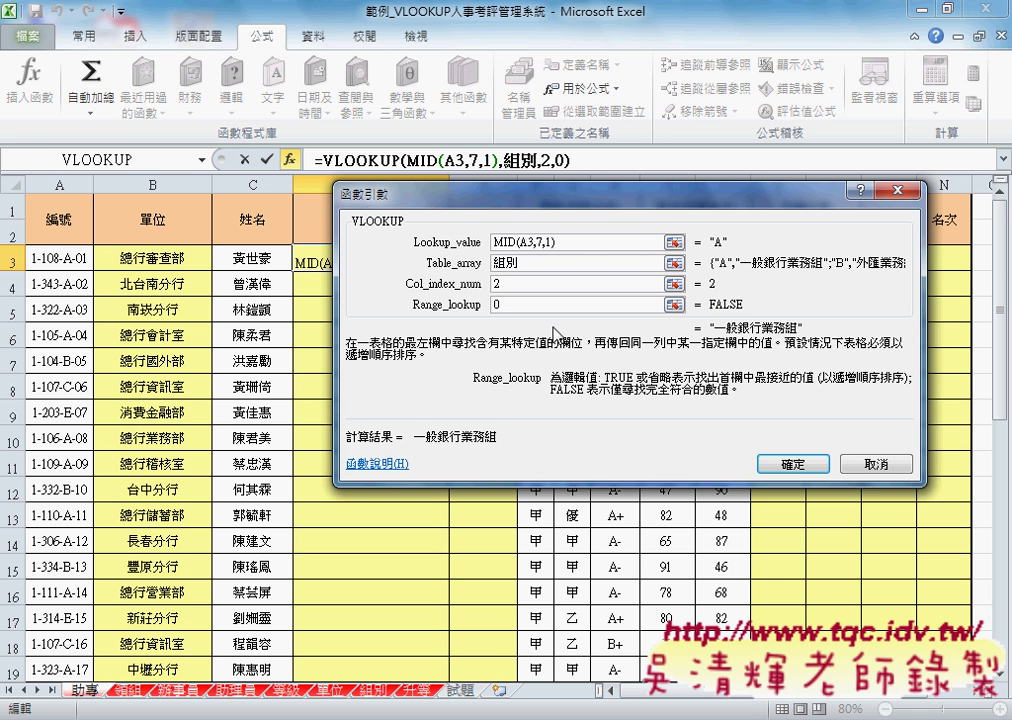
{"action": "left_click", "coordinate": [790, 464]}
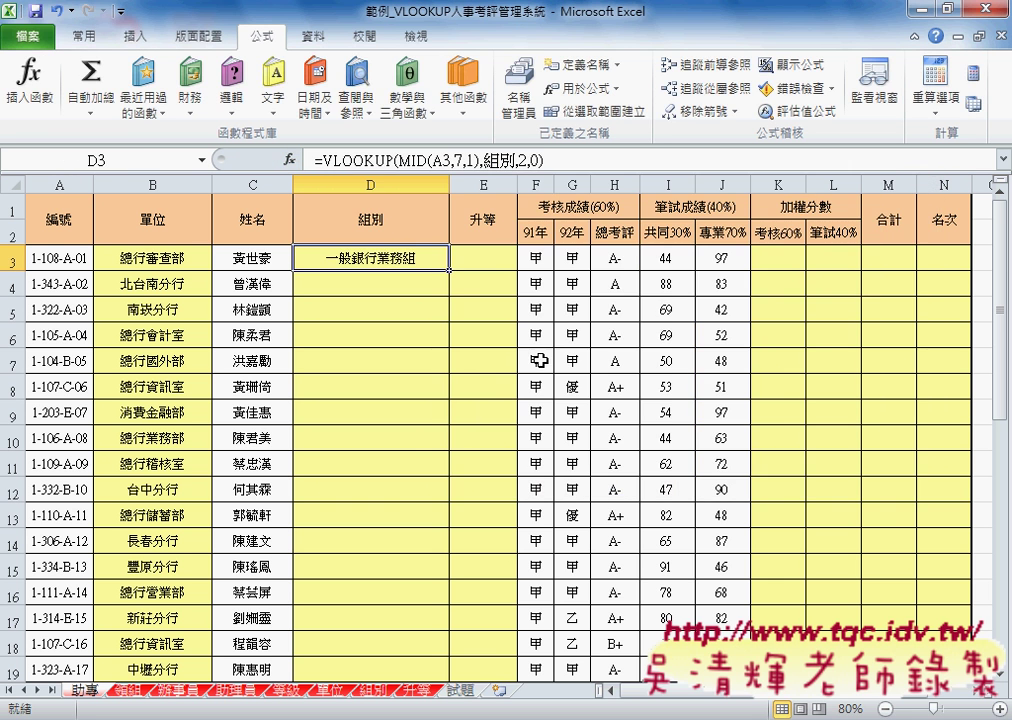
{"action": "double_click", "coordinate": [449, 270]}
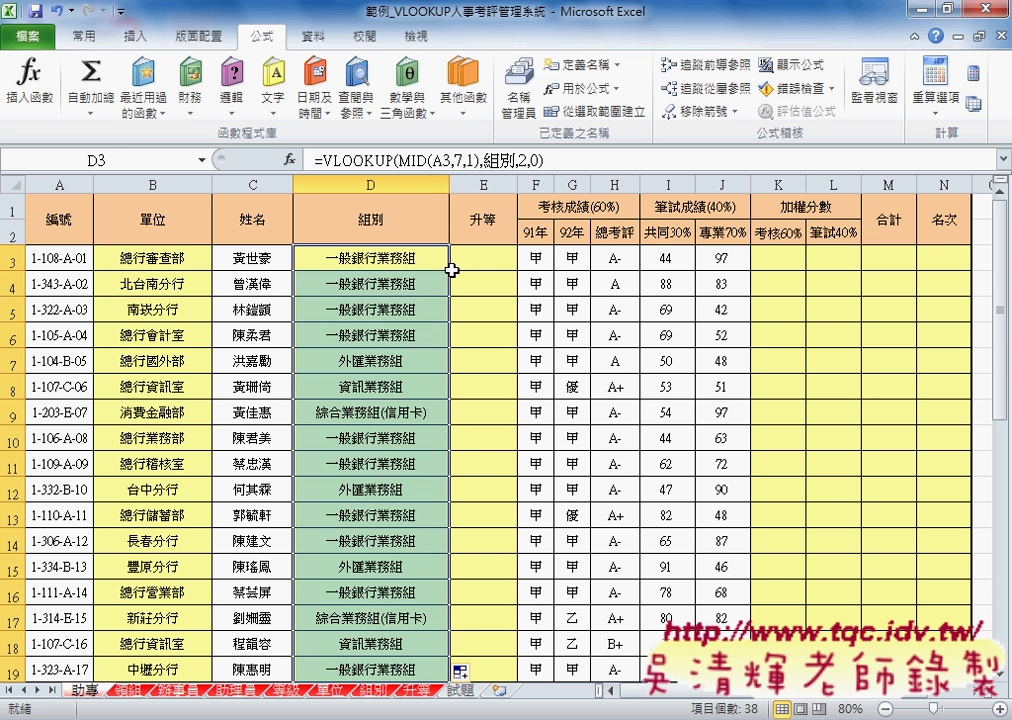
{"action": "left_click", "coordinate": [474, 262]}
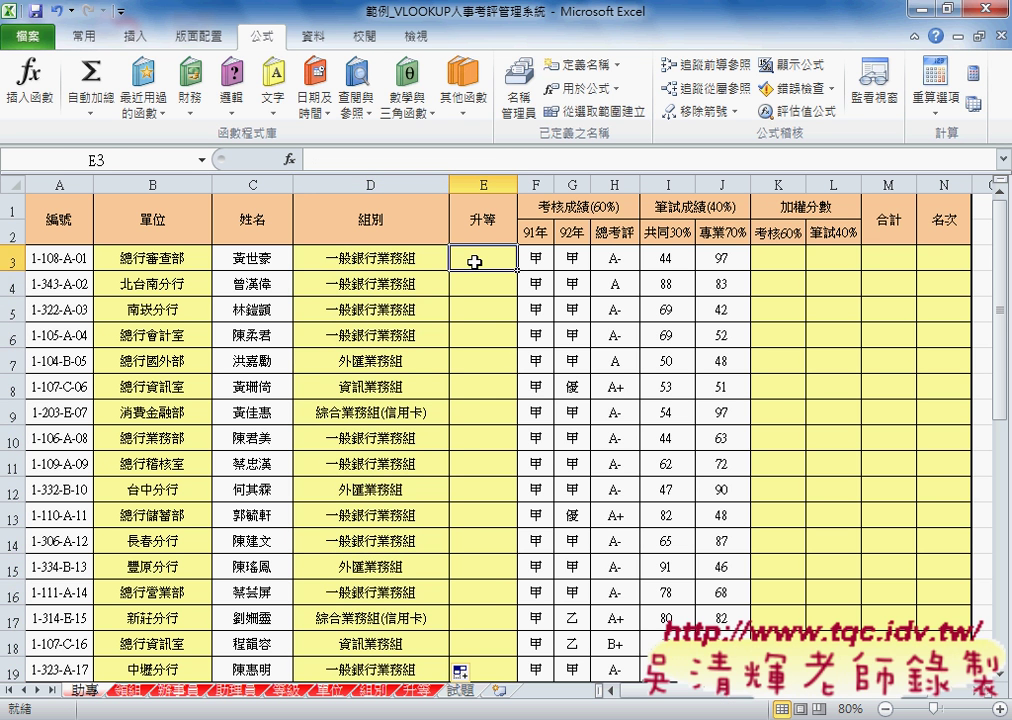
{"action": "left_click", "coordinate": [417, 690]}
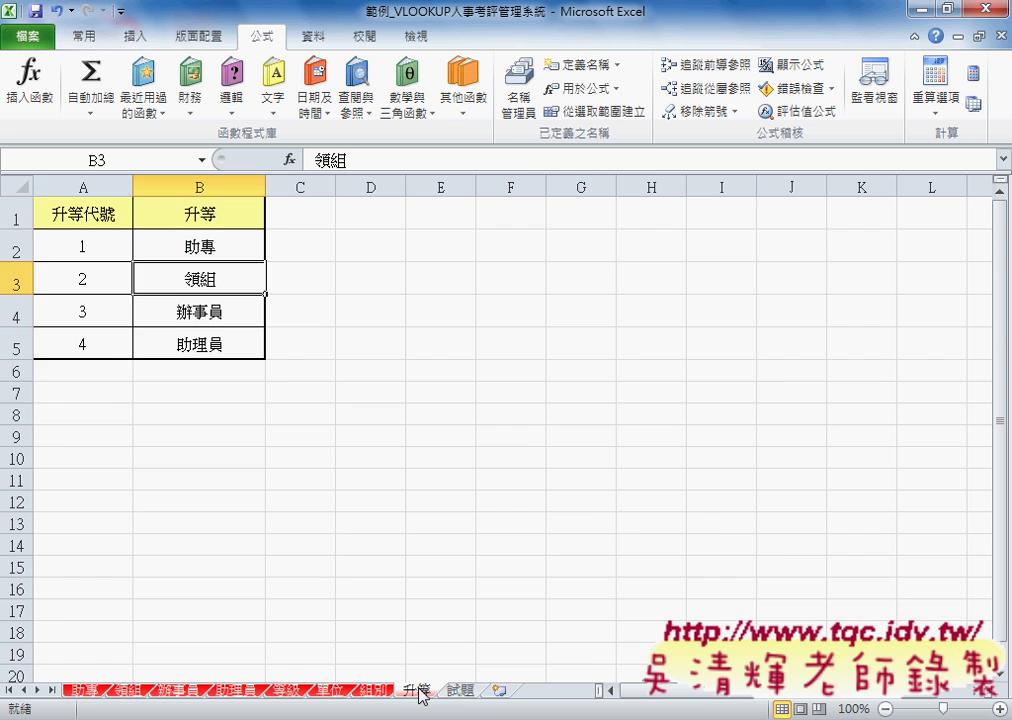
{"action": "left_click_drag", "start_coordinate": [83, 246], "coordinate": [83, 344]}
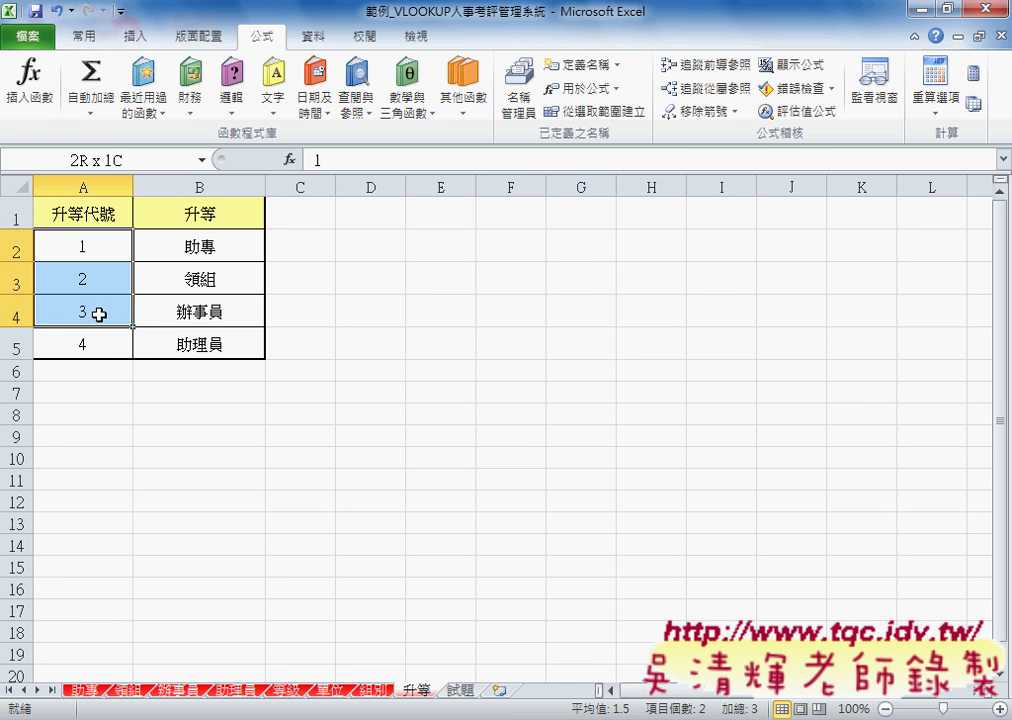
{"action": "left_click", "coordinate": [82, 692]}
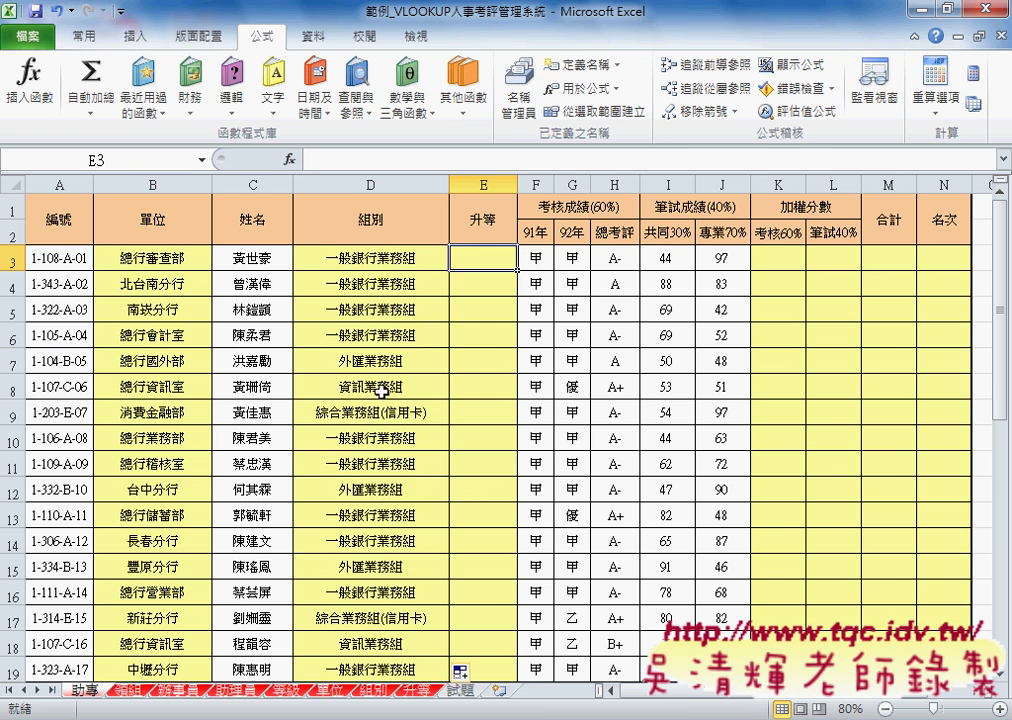
- Insert the LEFT function into E3 from the 文字 function category
{"action": "left_click", "coordinate": [288, 160]}
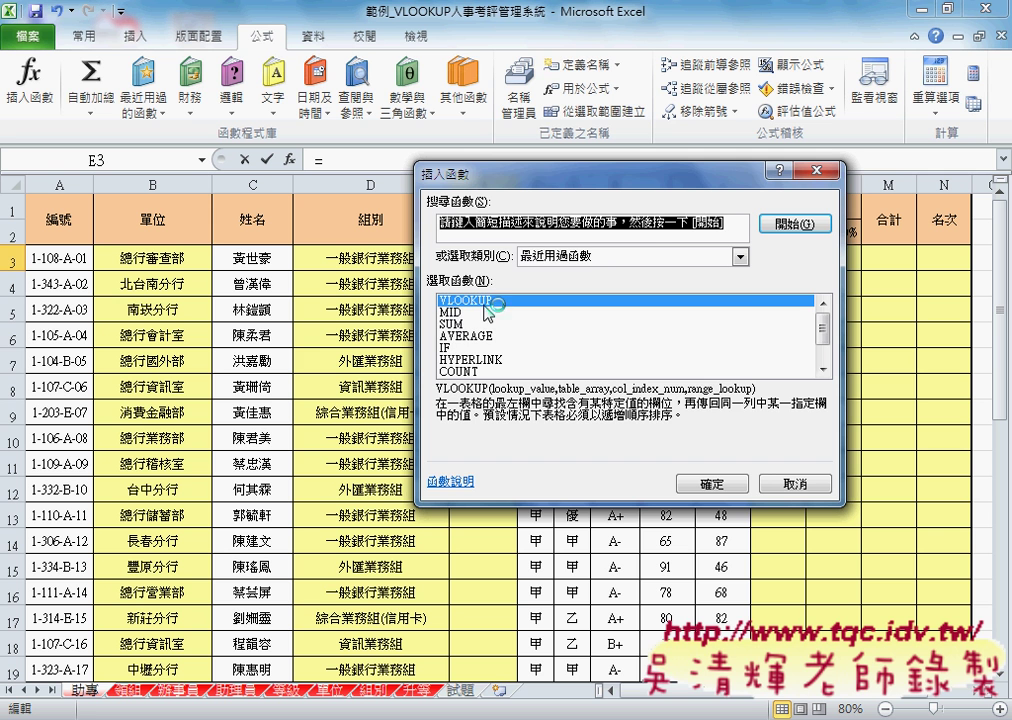
{"action": "left_click", "coordinate": [740, 256]}
{"action": "left_click", "coordinate": [600, 367]}
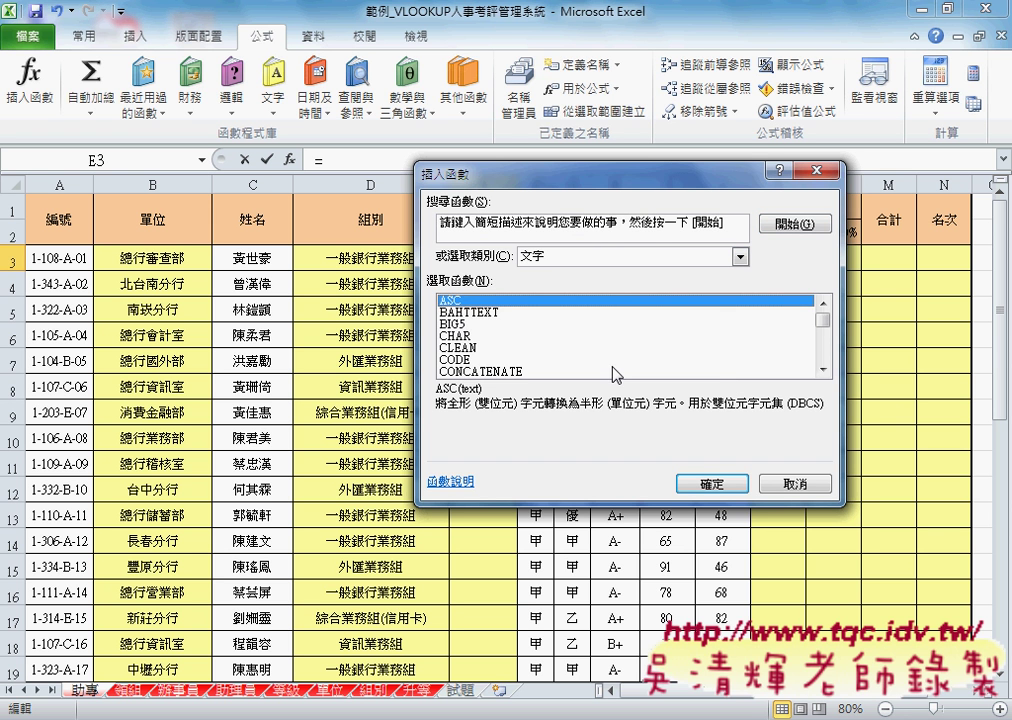
{"action": "left_click", "coordinate": [823, 369]}
{"action": "left_click", "coordinate": [823, 369]}
{"action": "left_click", "coordinate": [823, 369]}
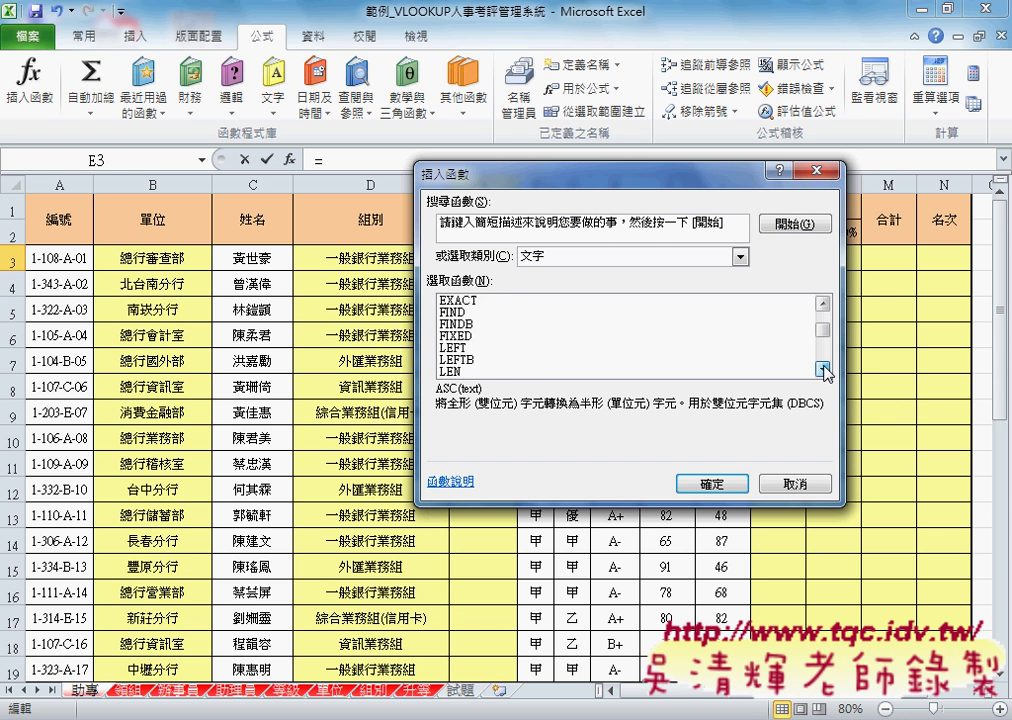
{"action": "left_click", "coordinate": [823, 369]}
{"action": "left_click", "coordinate": [490, 338]}
{"action": "left_click", "coordinate": [712, 483]}
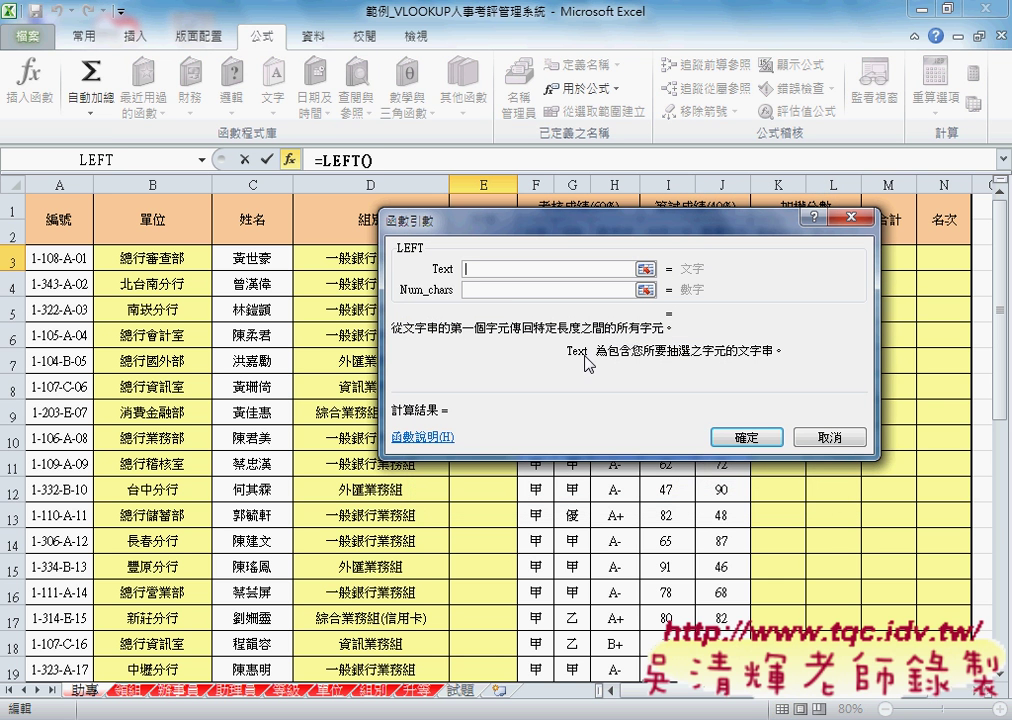
- Set LEFT's arguments to A3 and 1 to take the ID's first character
{"action": "left_click", "coordinate": [66, 257]}
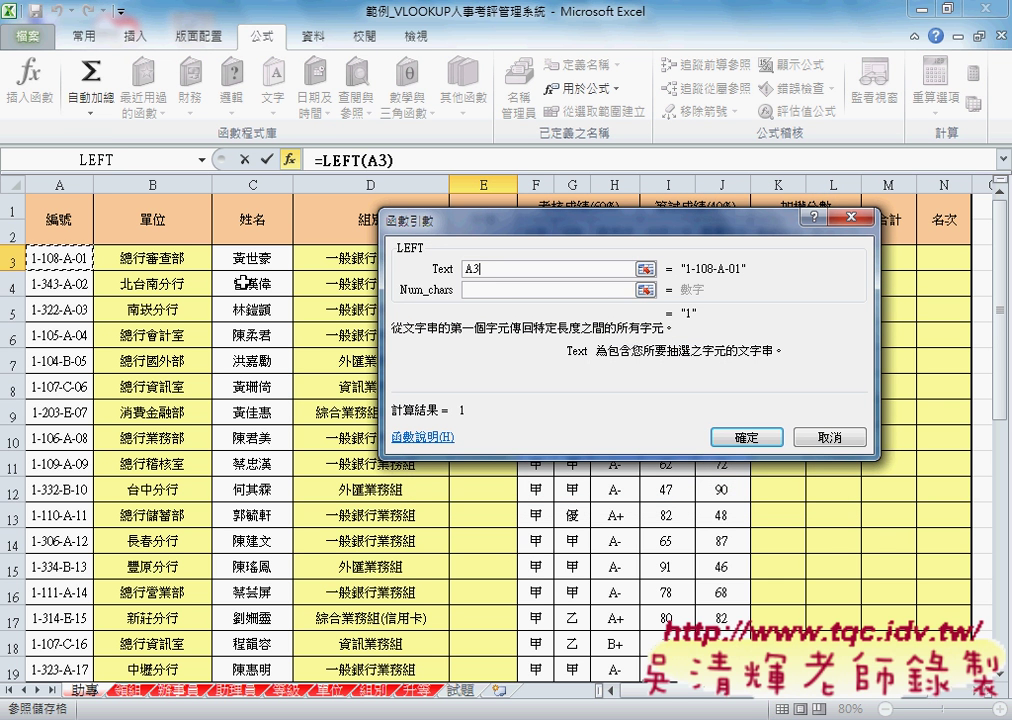
{"action": "left_click", "coordinate": [482, 290]}
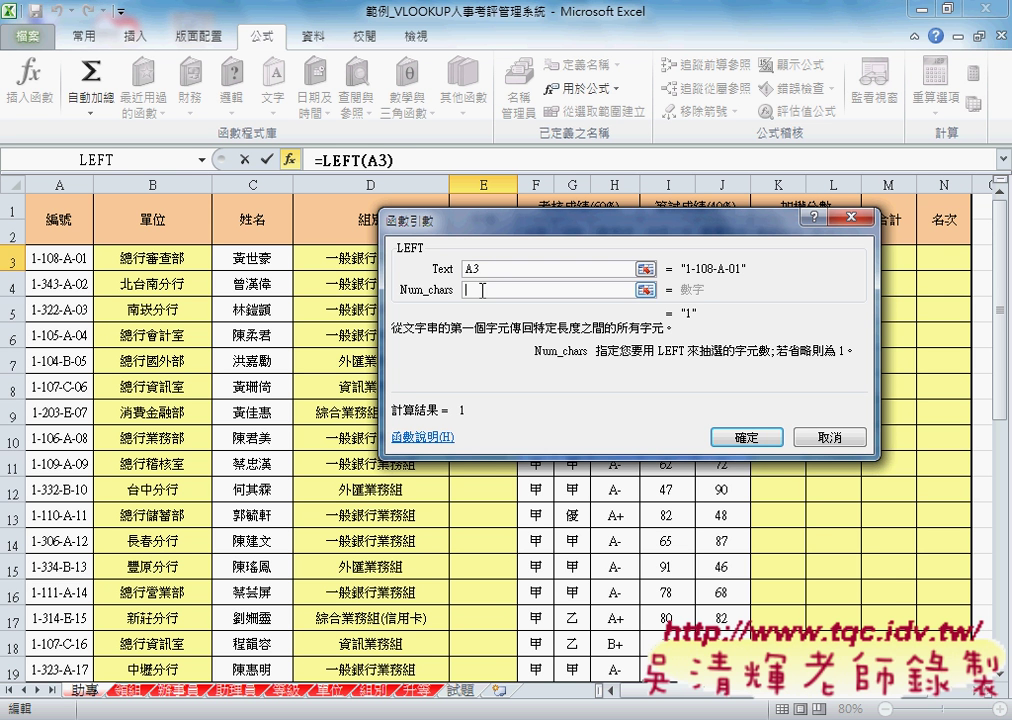
{"action": "type", "text": "1"}
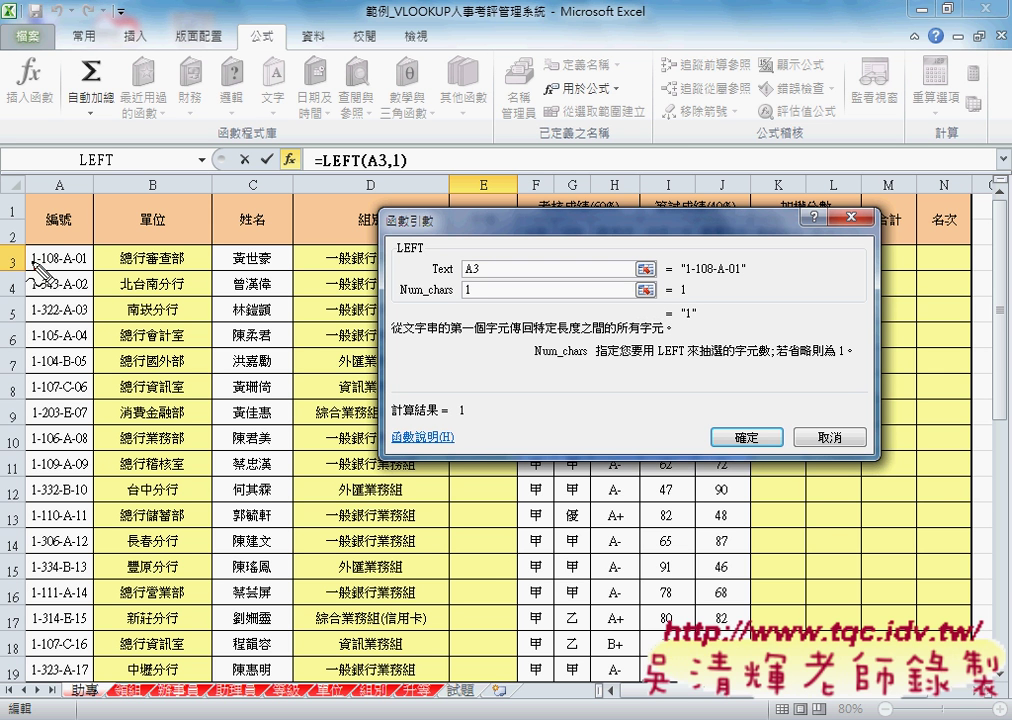
- Annotate the '1' result with pen marks linking it to the 升等 sheet, then clear them
{"action": "mouse_move", "coordinate": [677, 297]}
{"action": "left_mouse_down"}
{"action": "mouse_move", "coordinate": [712, 321]}
{"action": "mouse_move", "coordinate": [700, 335]}
{"action": "left_mouse_up"}
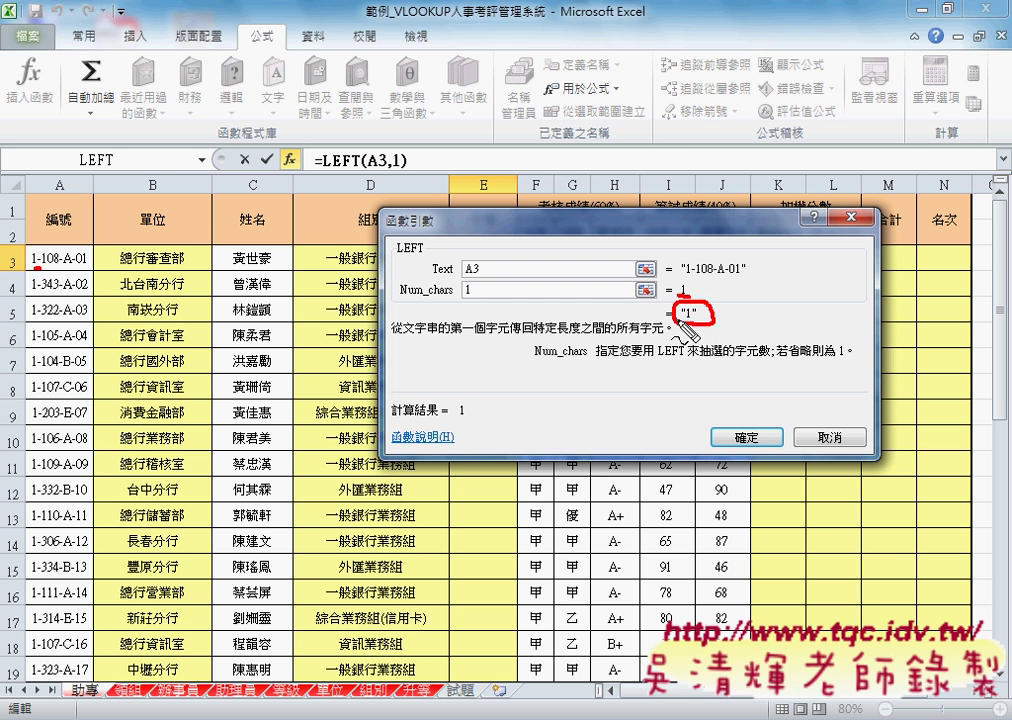
{"action": "mouse_move", "coordinate": [750, 296]}
{"action": "left_mouse_down"}
{"action": "mouse_move", "coordinate": [751, 307]}
{"action": "mouse_move", "coordinate": [791, 309]}
{"action": "left_mouse_up"}
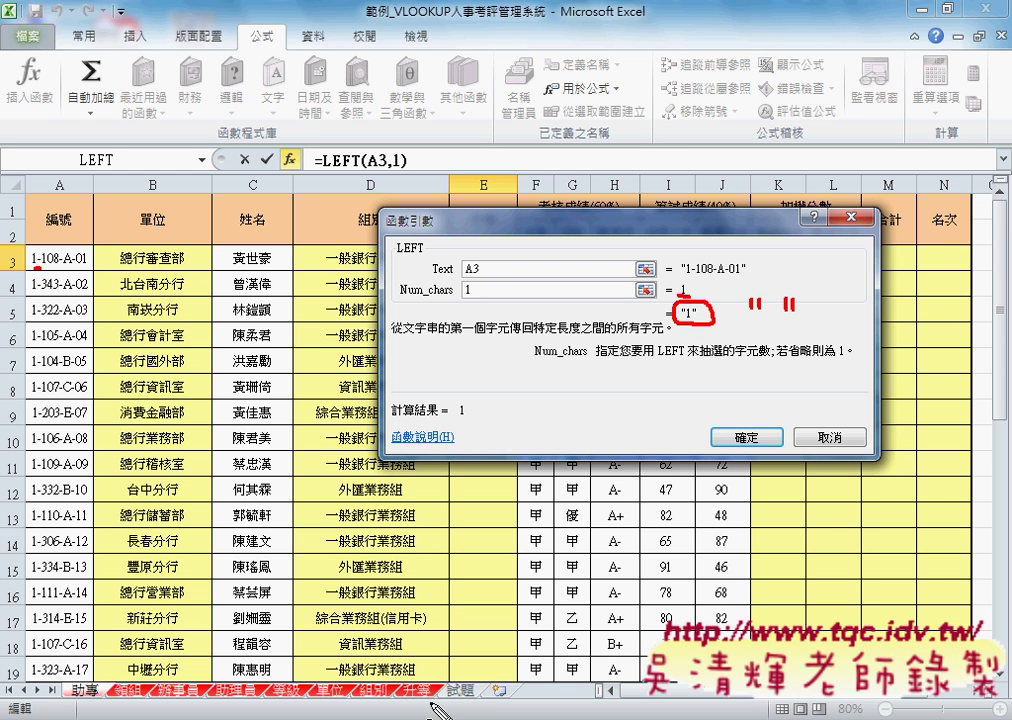
{"action": "left_click_drag", "start_coordinate": [418, 700], "coordinate": [447, 710]}
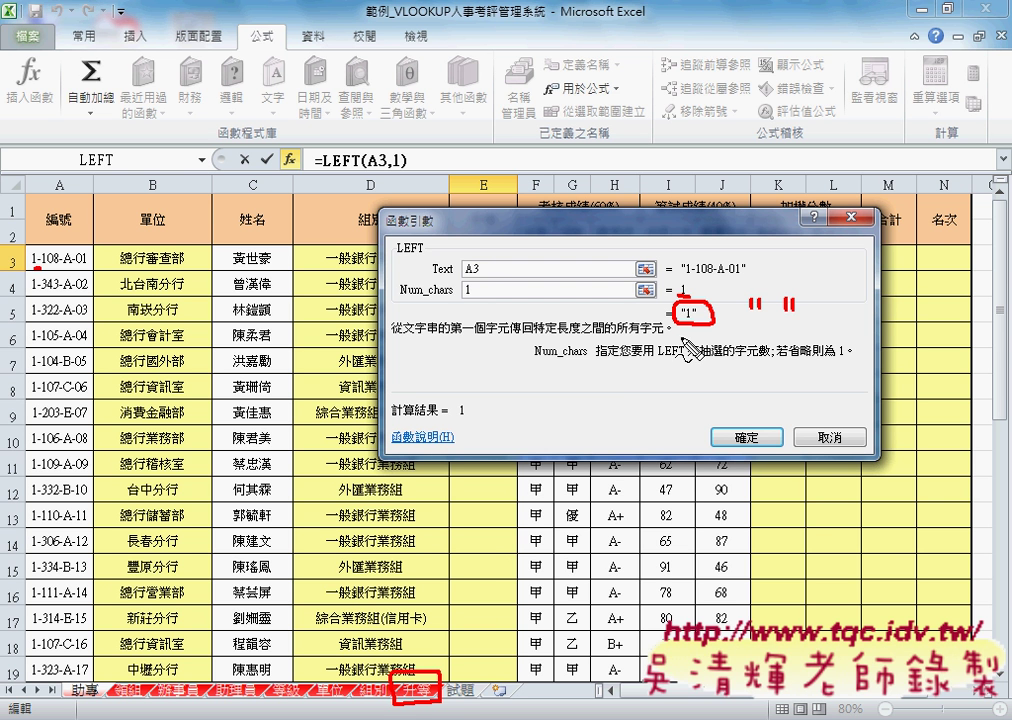
{"action": "mouse_move", "coordinate": [697, 330]}
{"action": "left_mouse_down"}
{"action": "mouse_move", "coordinate": [447, 660]}
{"action": "mouse_move", "coordinate": [412, 668]}
{"action": "left_mouse_up"}
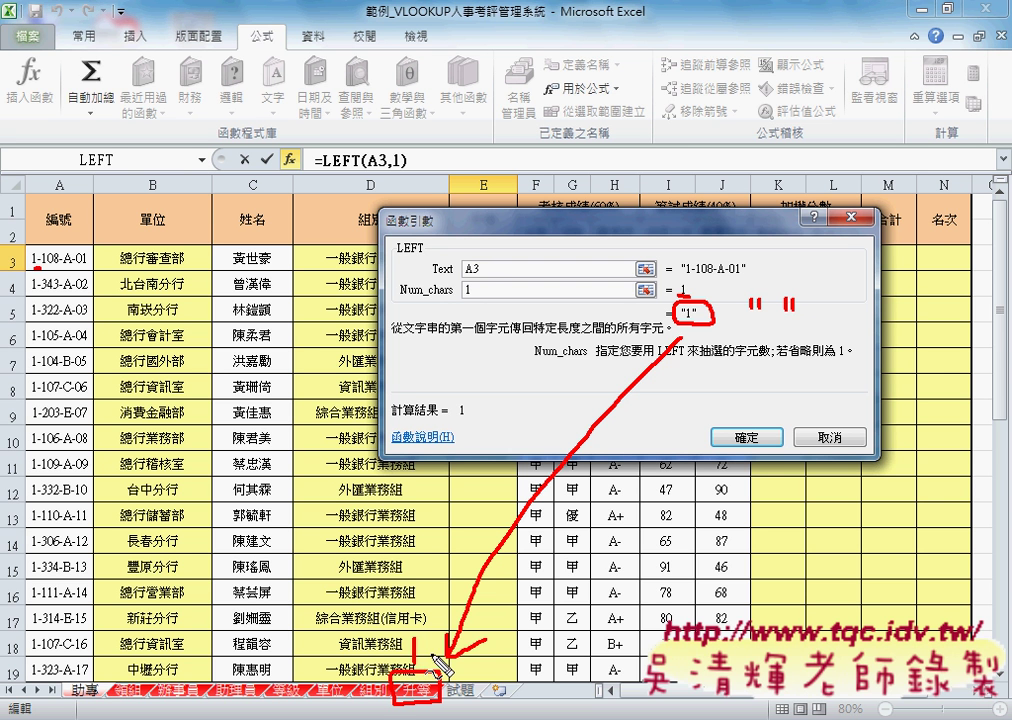
{"action": "mouse_move", "coordinate": [578, 427]}
{"action": "left_mouse_down"}
{"action": "mouse_move", "coordinate": [598, 440]}
{"action": "mouse_move", "coordinate": [550, 448]}
{"action": "left_mouse_up"}
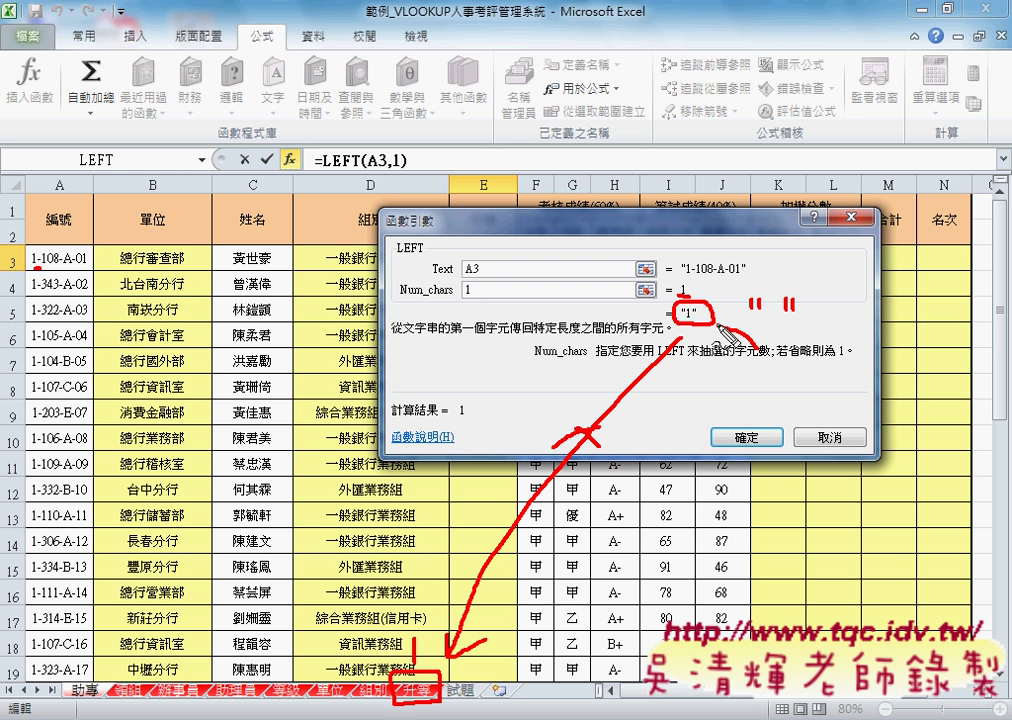
{"action": "left_click_drag", "start_coordinate": [758, 347], "coordinate": [722, 338]}
{"action": "key", "text": "Escape"}
- Commit =LEFT(A3,1) in E3, then cut LEFT(A3,1) out of the formula
{"action": "left_click", "coordinate": [745, 437]}
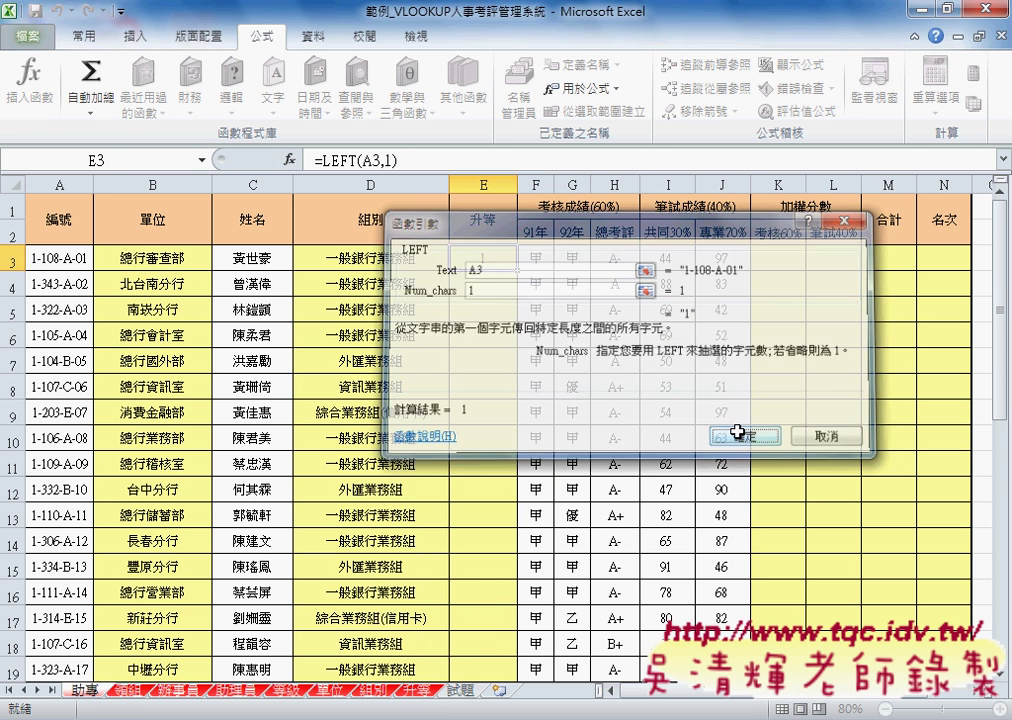
{"action": "left_click", "coordinate": [325, 160]}
{"action": "left_click_drag", "start_coordinate": [325, 160], "coordinate": [425, 160]}
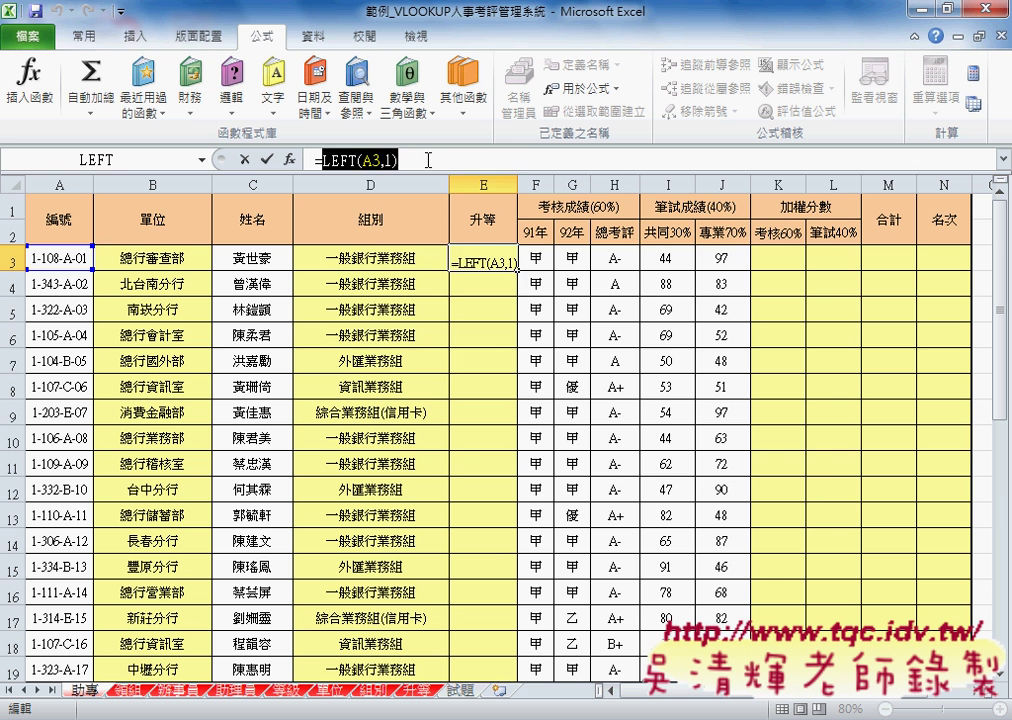
{"action": "right_click", "coordinate": [356, 160]}
{"action": "left_click", "coordinate": [389, 171]}
- Insert VLOOKUP into E3's formula from the recently used functions
{"action": "left_click", "coordinate": [289, 159]}
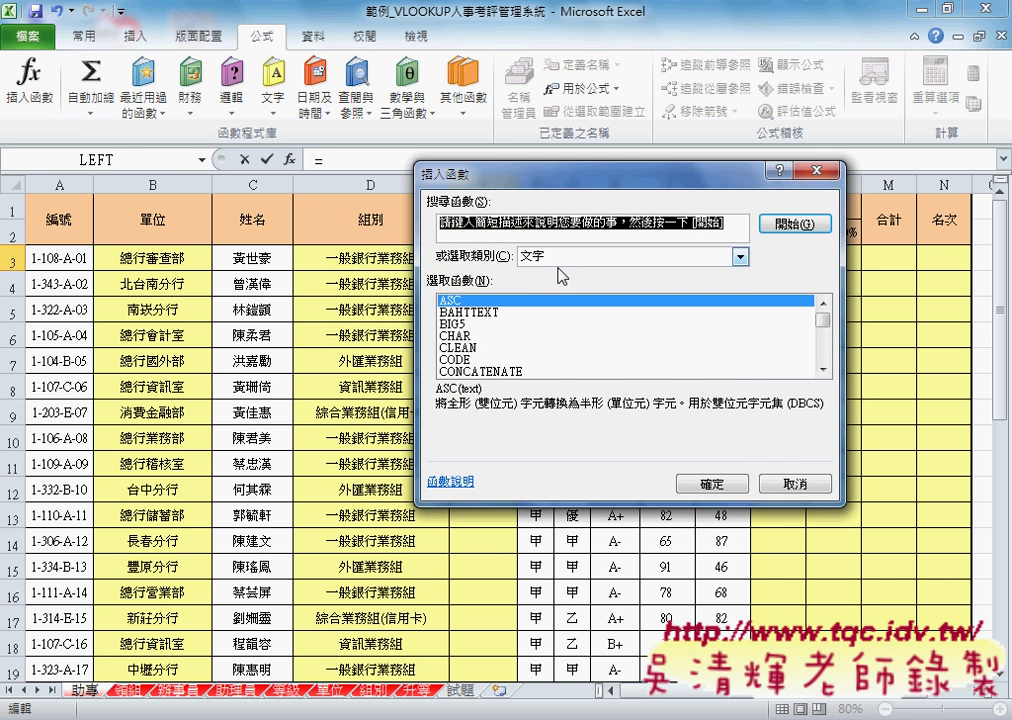
{"action": "left_click", "coordinate": [567, 258]}
{"action": "left_click", "coordinate": [560, 272]}
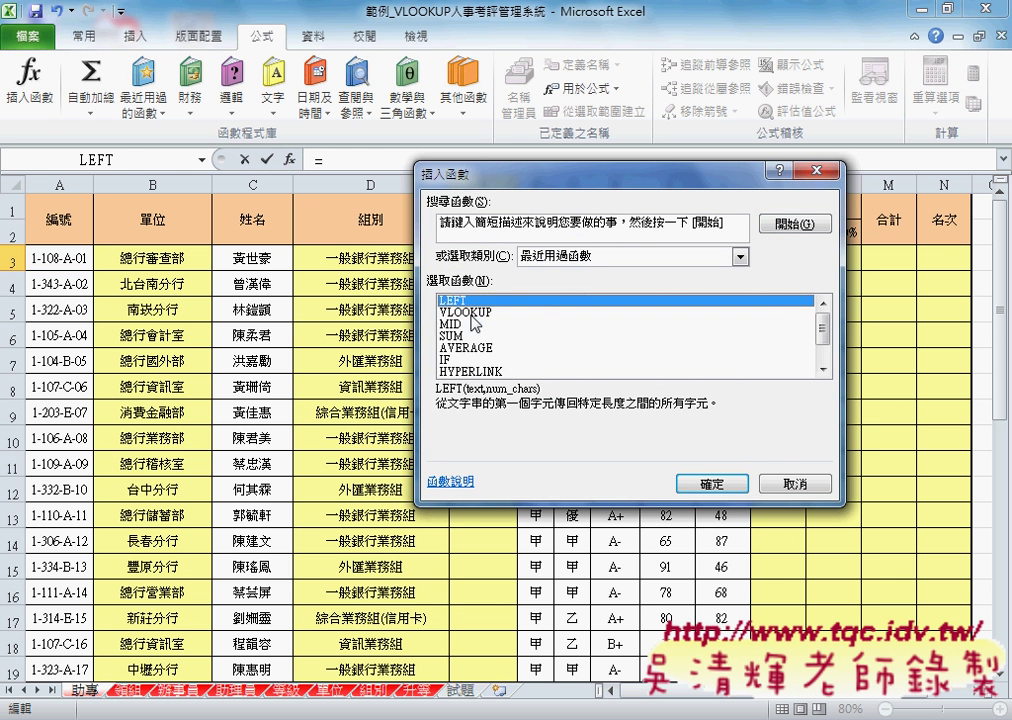
{"action": "left_click", "coordinate": [480, 312]}
{"action": "left_click", "coordinate": [712, 484]}
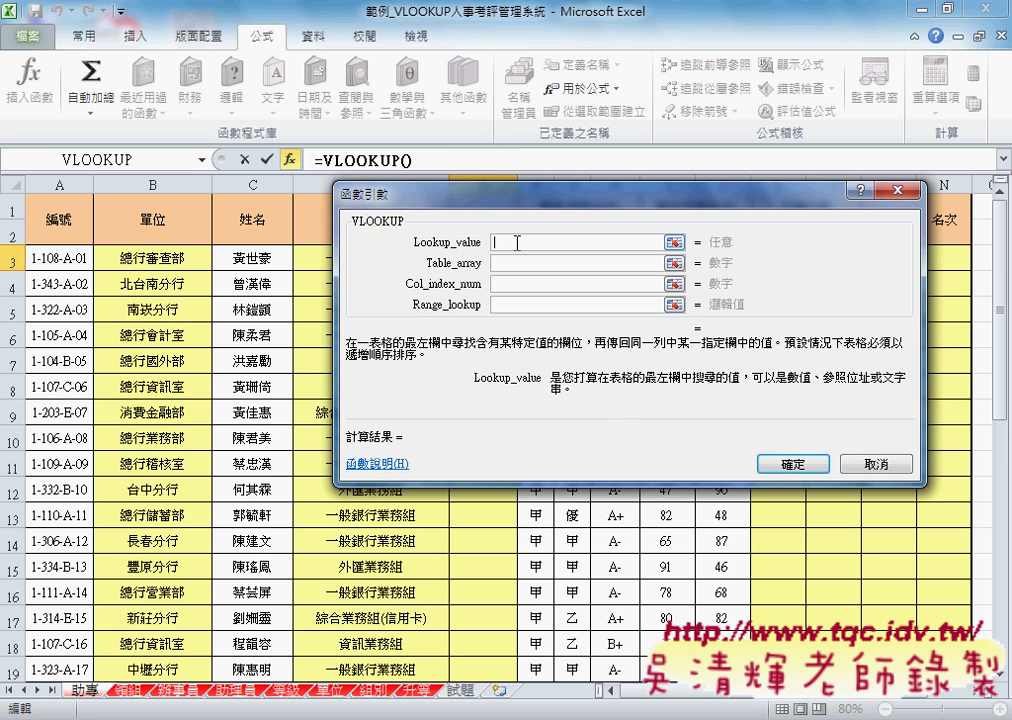